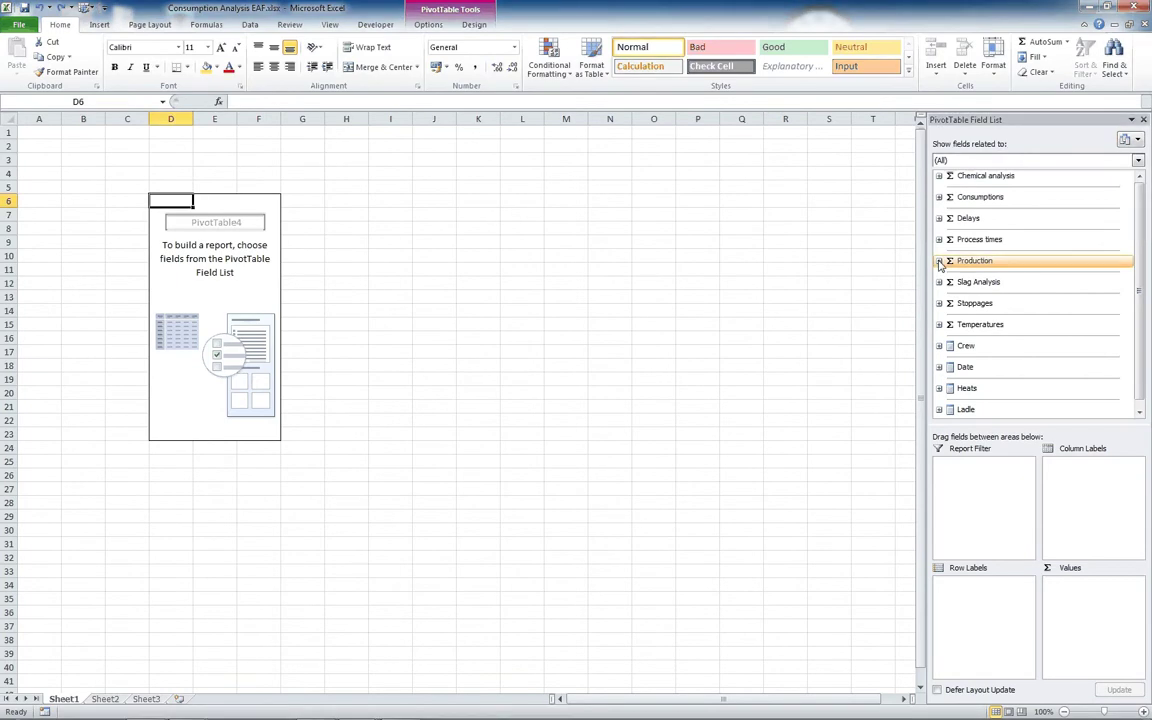
- Add Number of heats, Tapped Weight, Charged Weight and Productivity as PivotTable values
click(939, 261)
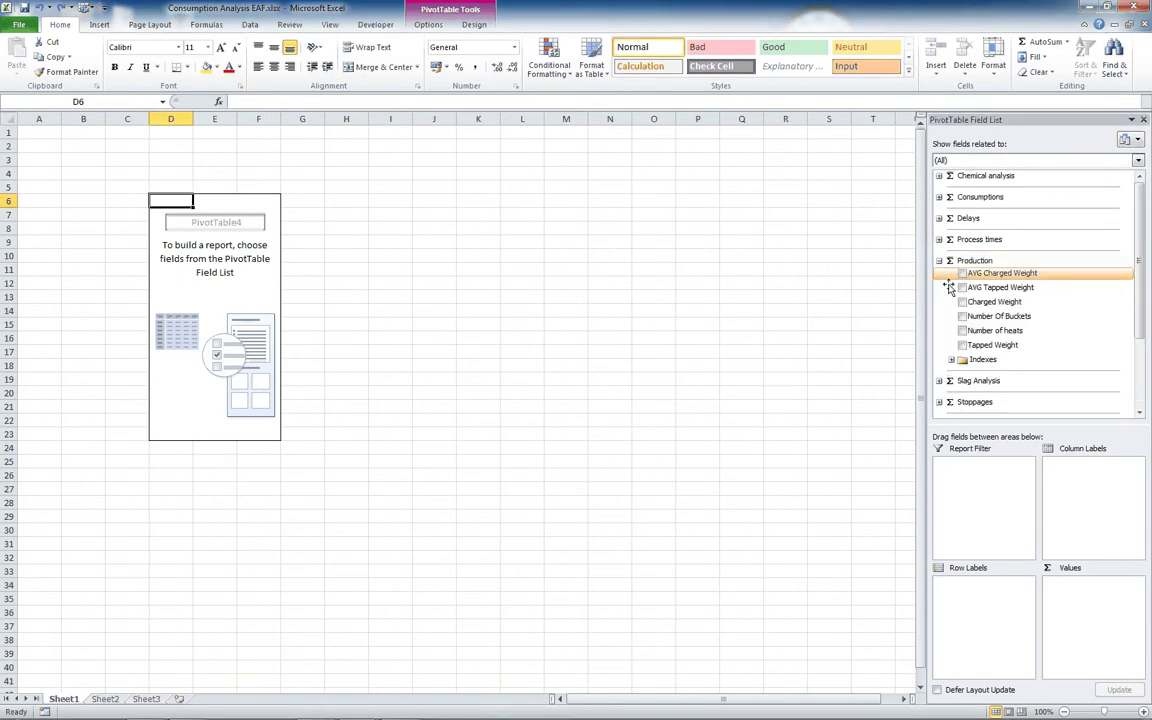
click(962, 331)
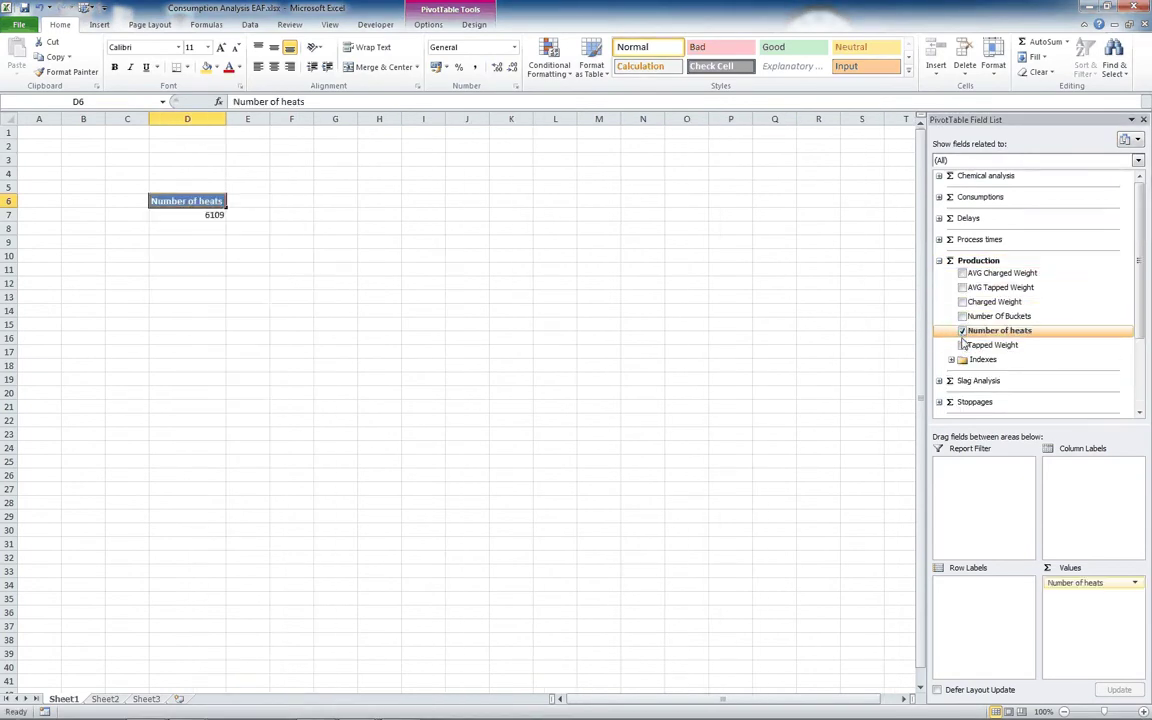
click(962, 345)
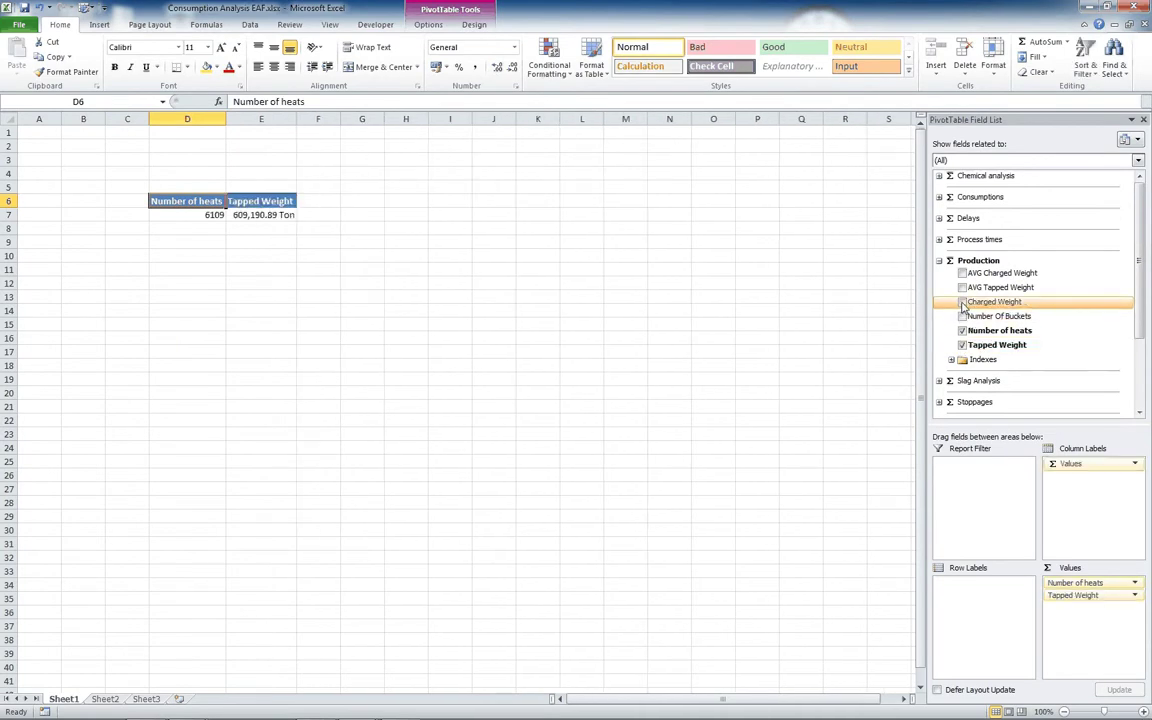
click(962, 302)
click(951, 359)
click(975, 372)
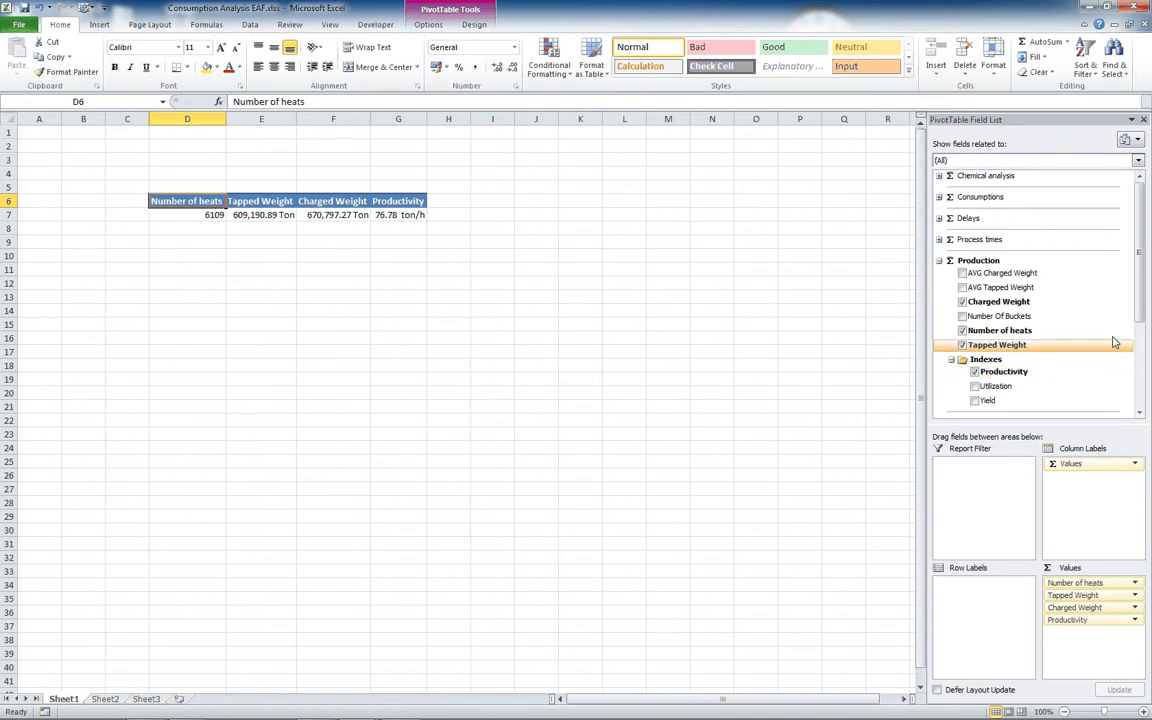
- Add TOS E1 - C from the Chemical analysis Type of Sample E1 fields to the values
click(939, 176)
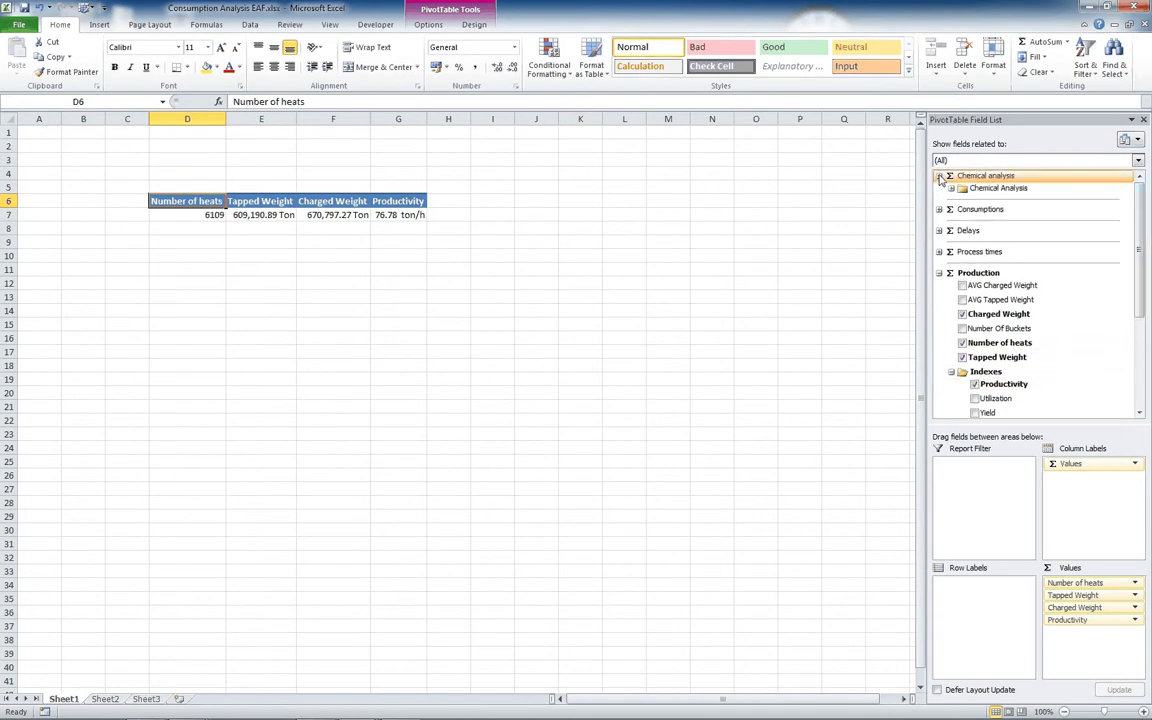
click(951, 188)
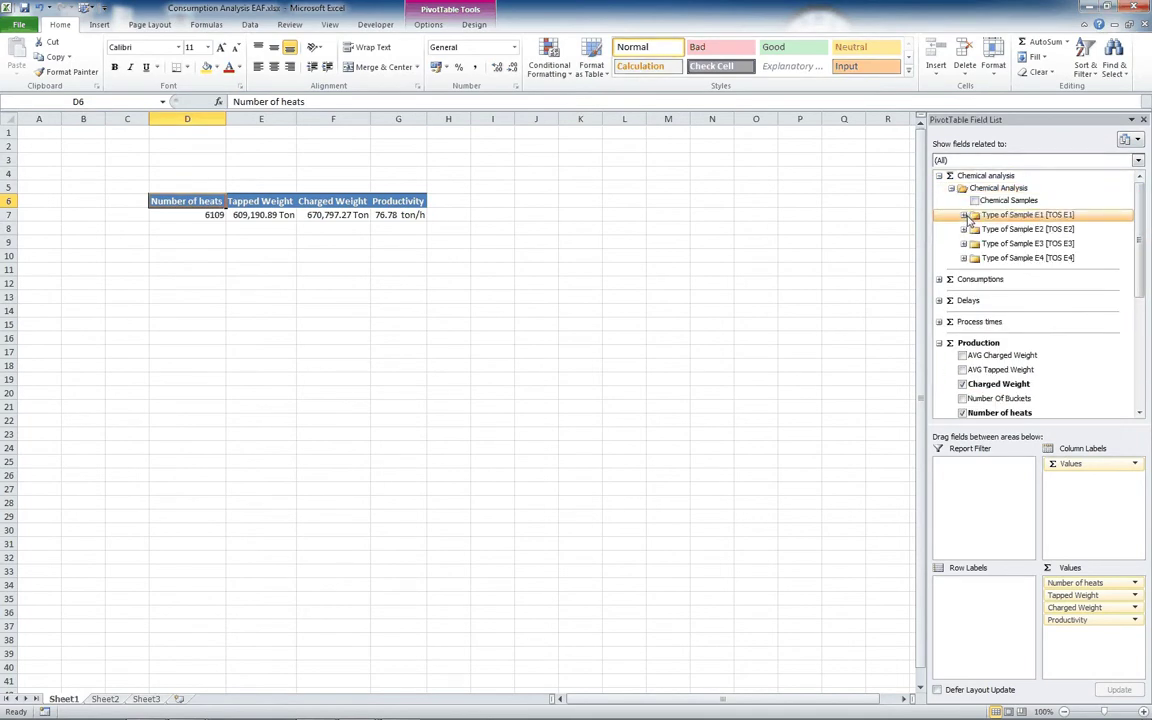
click(963, 215)
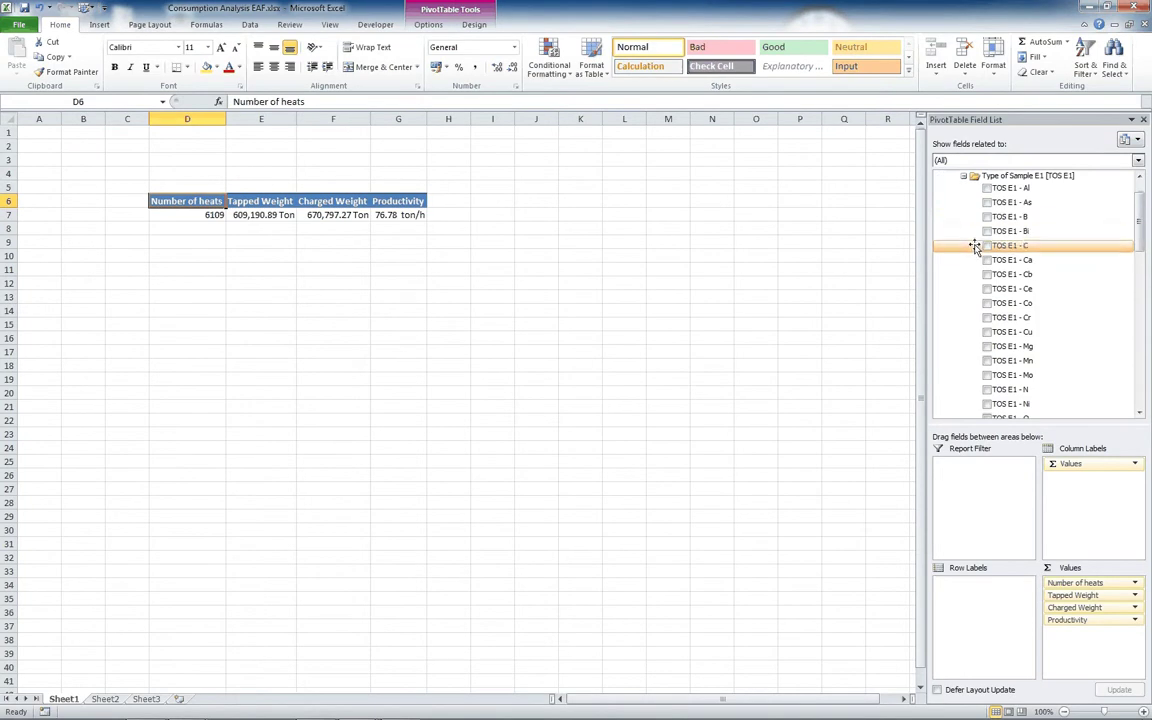
click(987, 245)
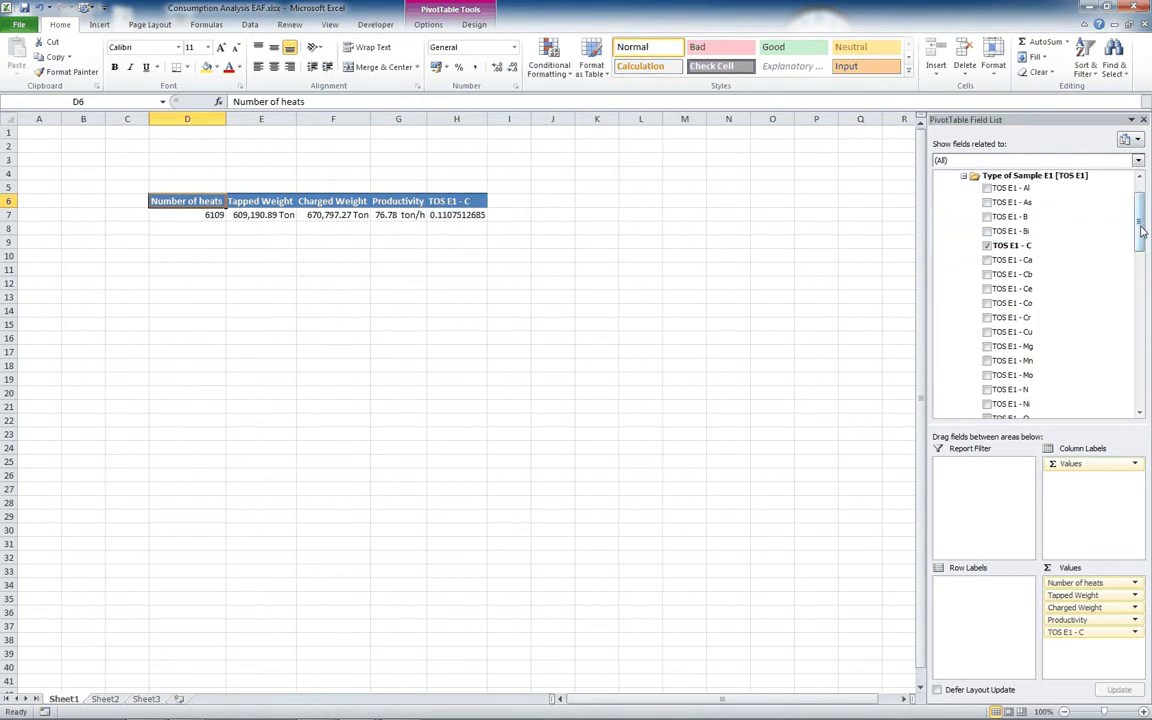
drag(1142, 231, 1146, 352)
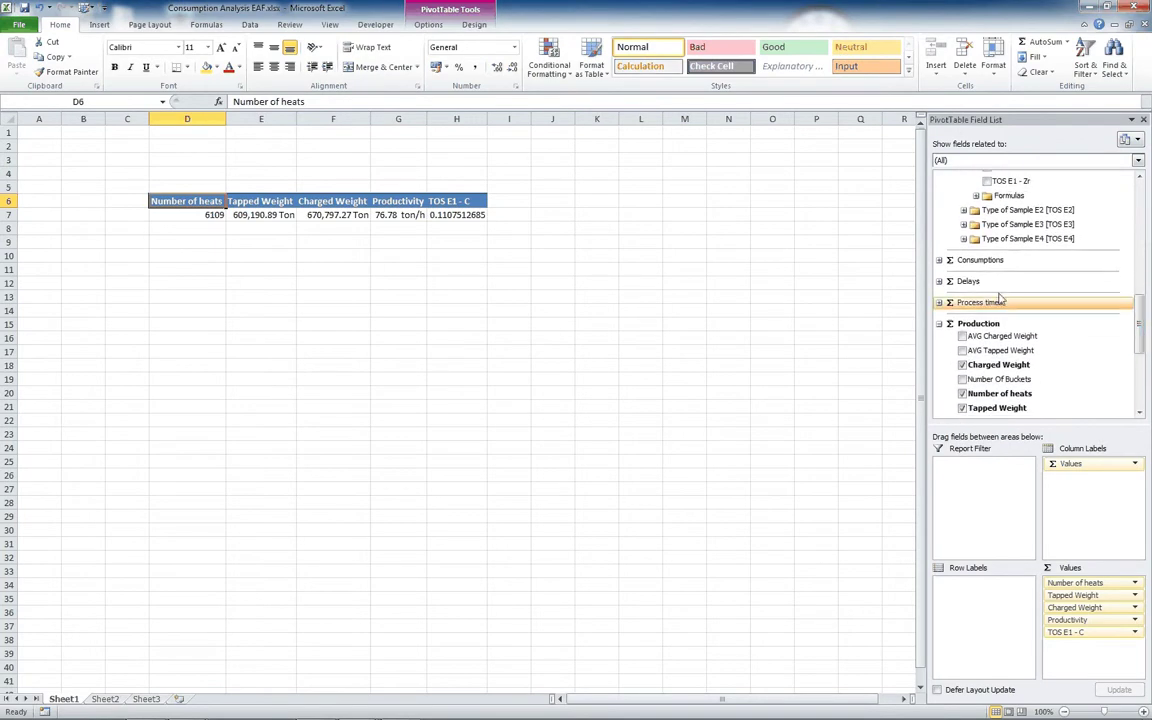
- Add energy, o2 module, carbon module and argon per-ton consumption values to the PivotTable
click(939, 260)
click(951, 272)
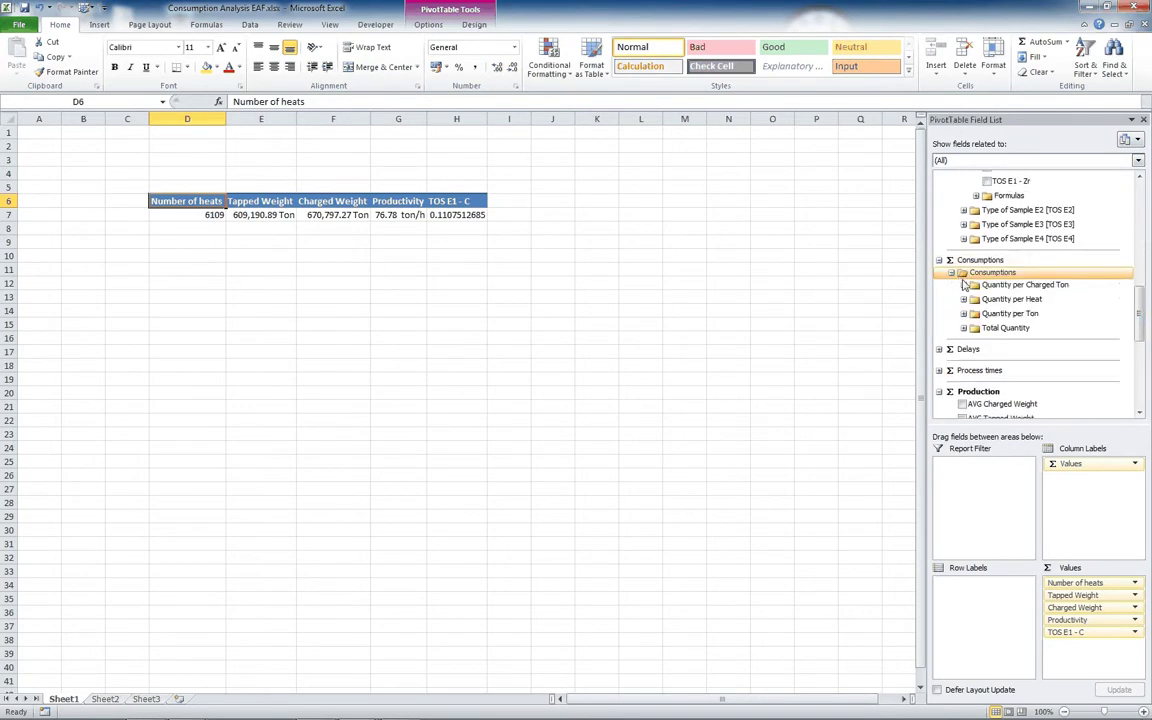
click(963, 313)
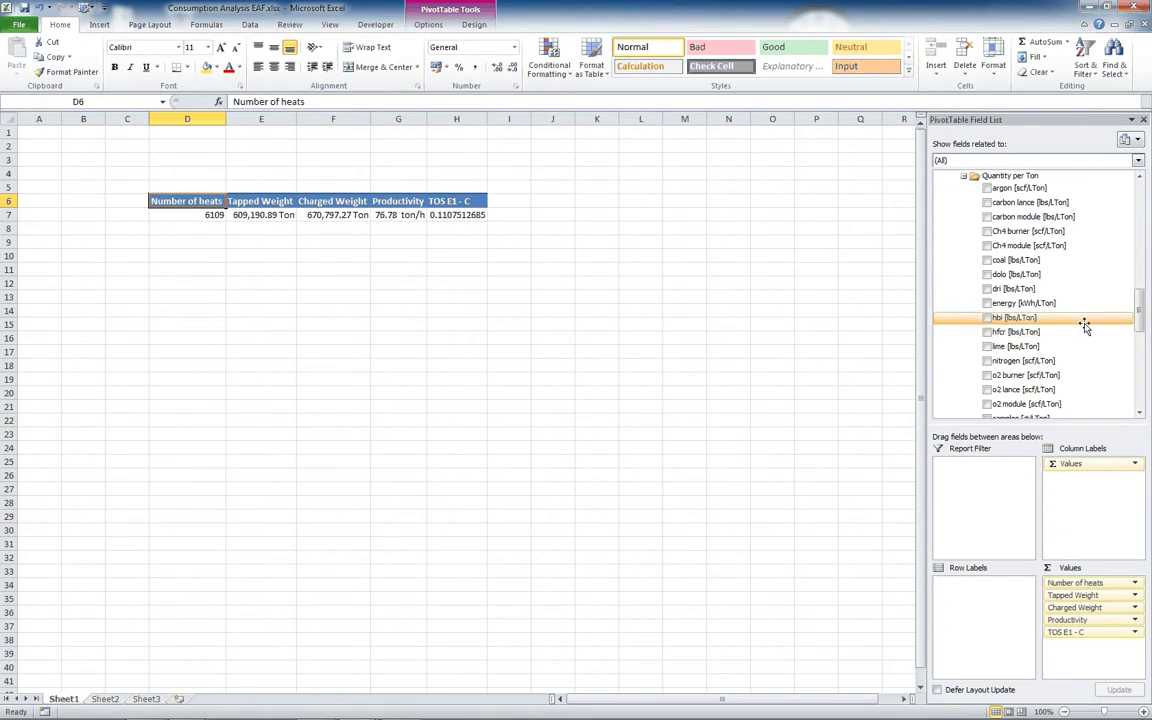
click(987, 303)
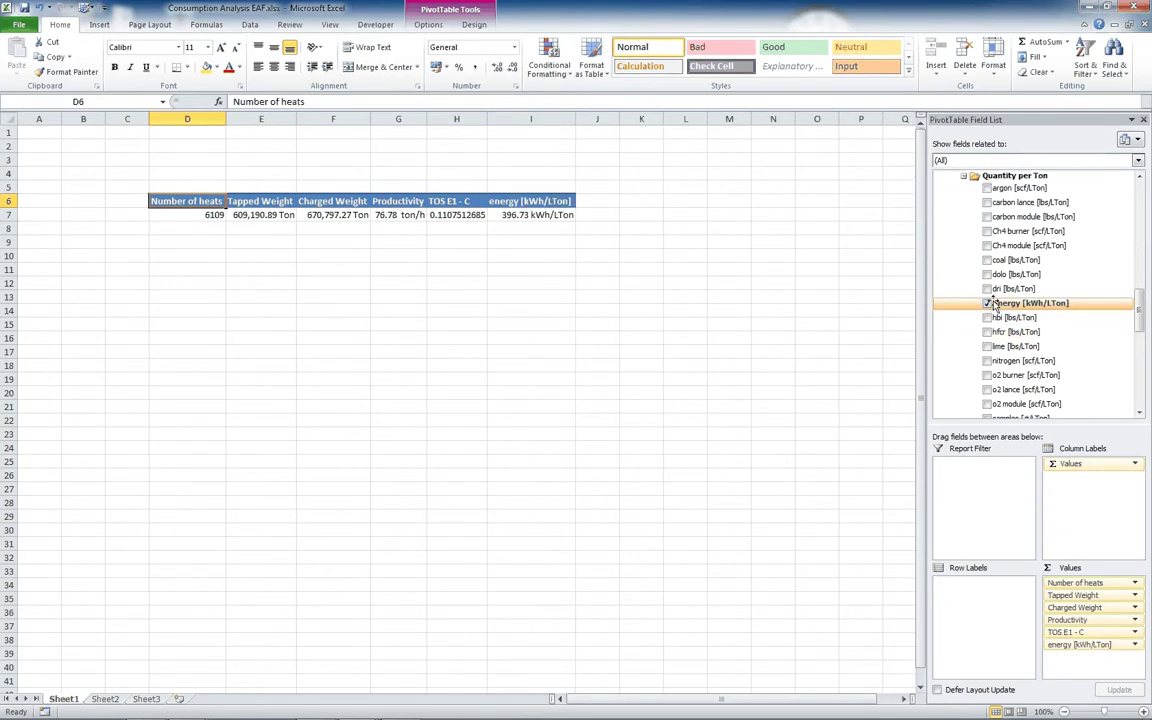
click(987, 404)
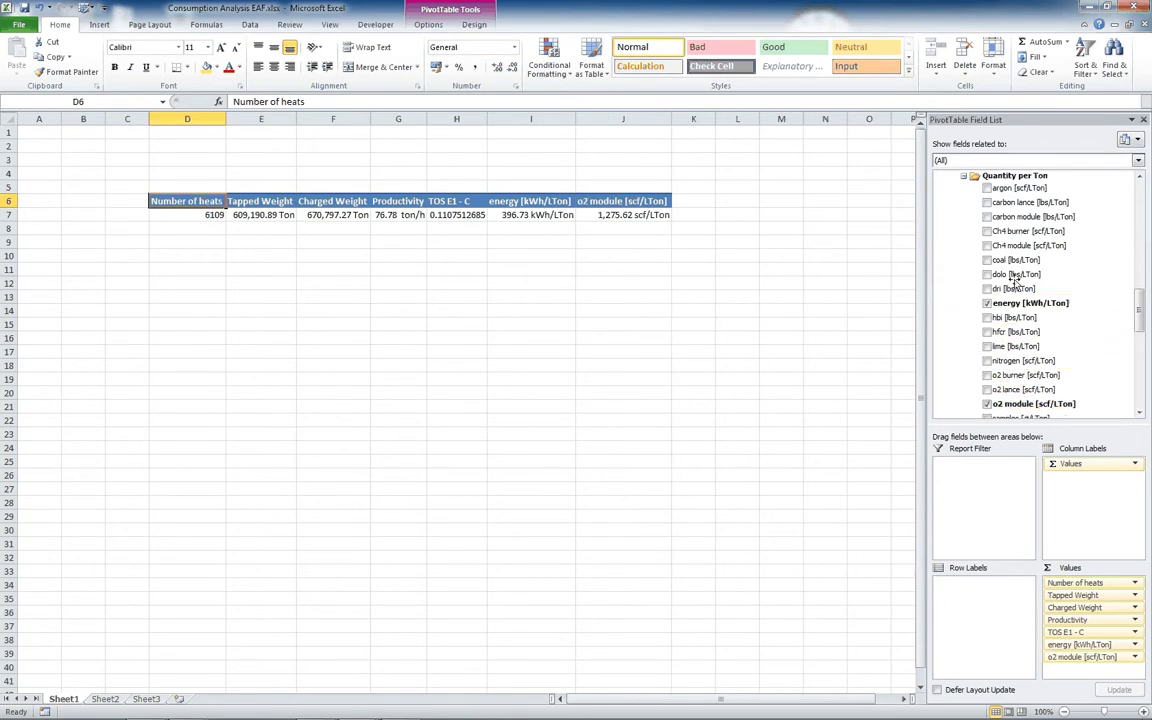
click(987, 217)
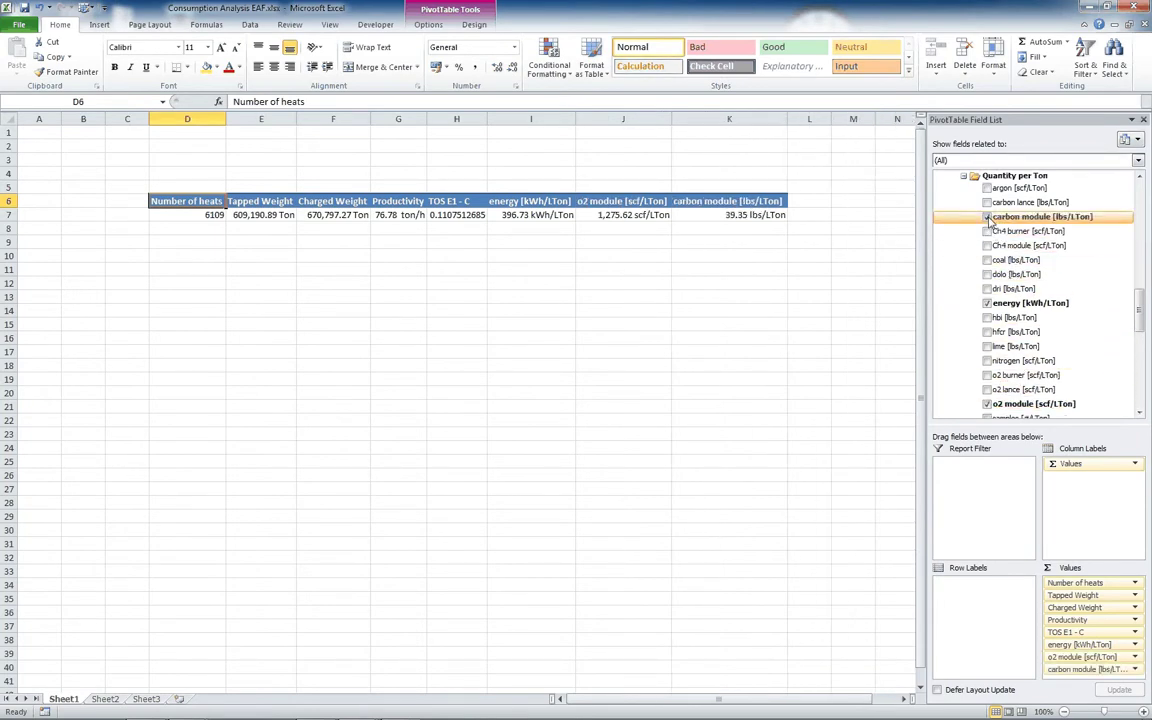
click(987, 189)
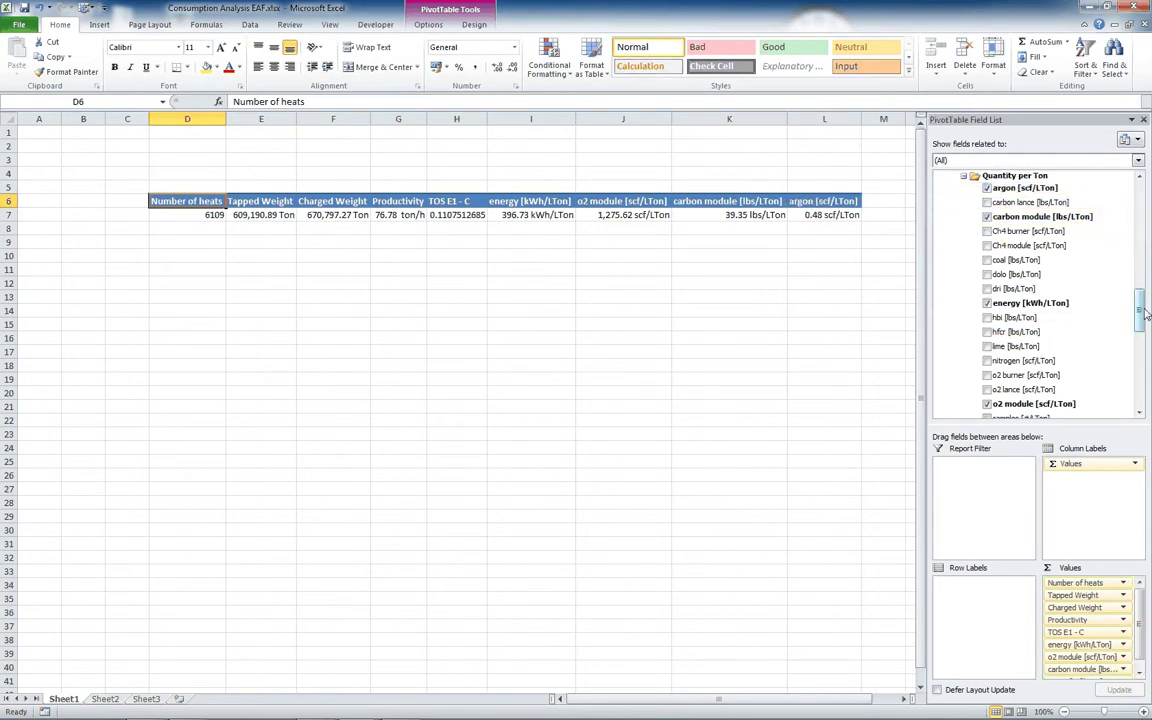
drag(1141, 313, 1140, 336)
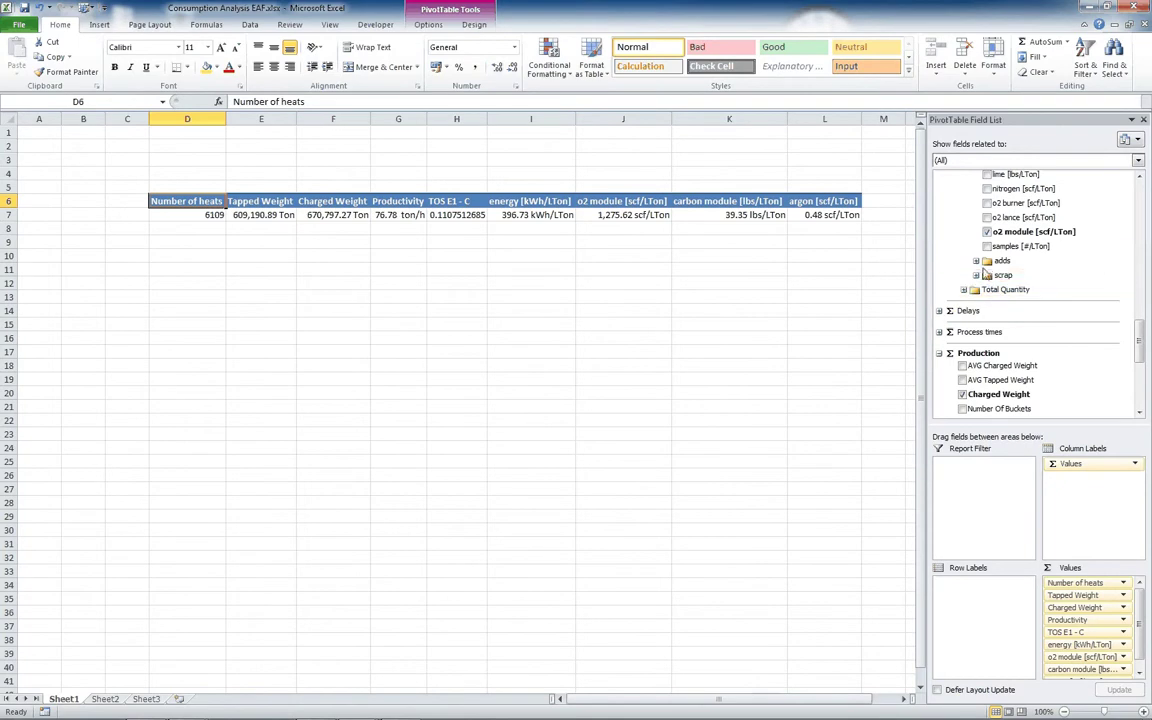
- Add DRI TOP [lbs/LTon] from the adds folder to the pivot values
click(976, 261)
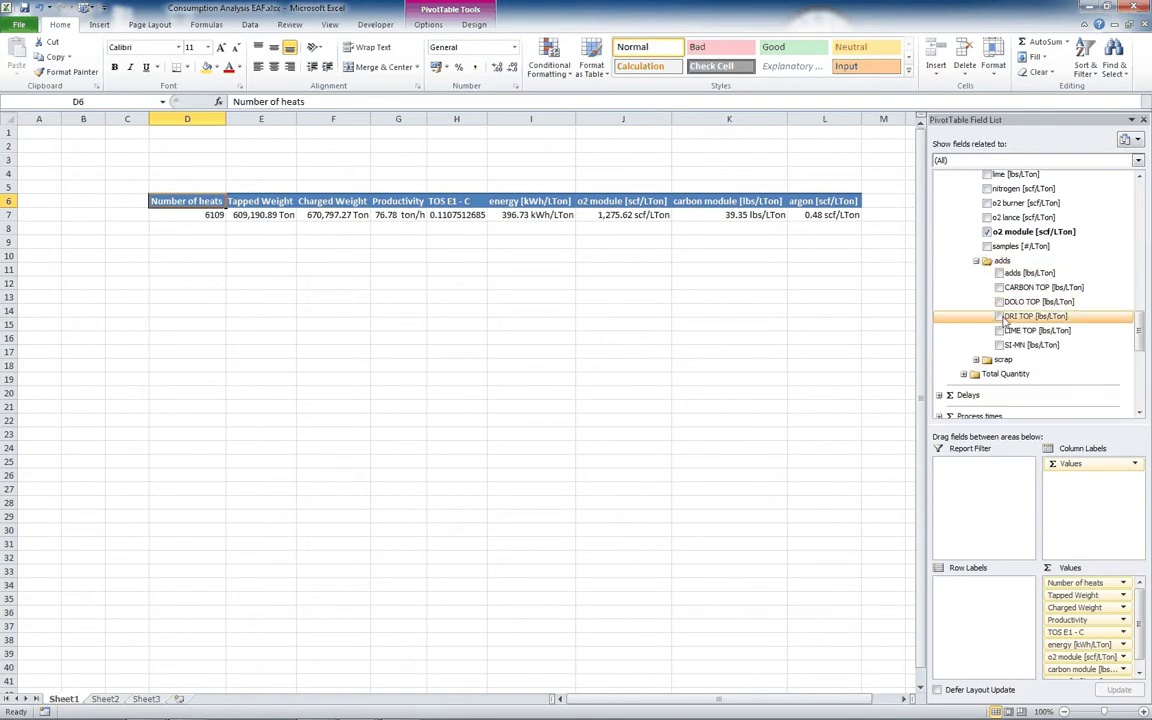
click(998, 316)
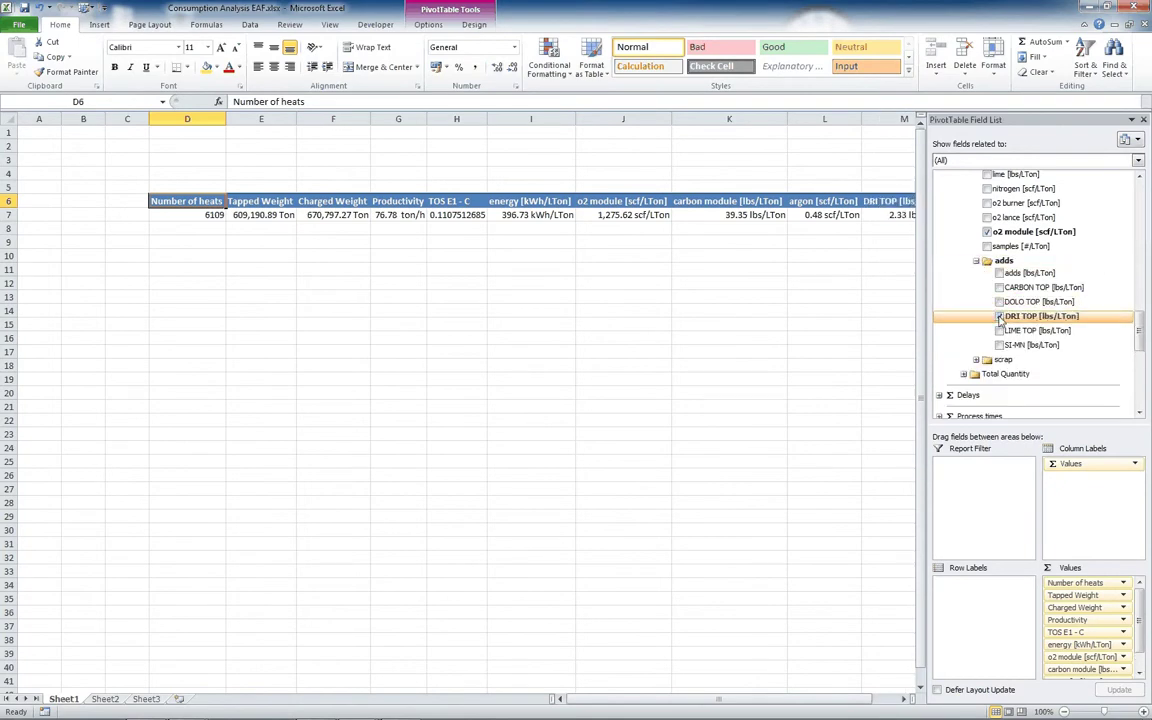
drag(1140, 318, 1145, 362)
- Add Unscheduled Delays - Total and Tap to tap Time - per Heat values, with Grade-Heat Hierarchy rows
click(940, 246)
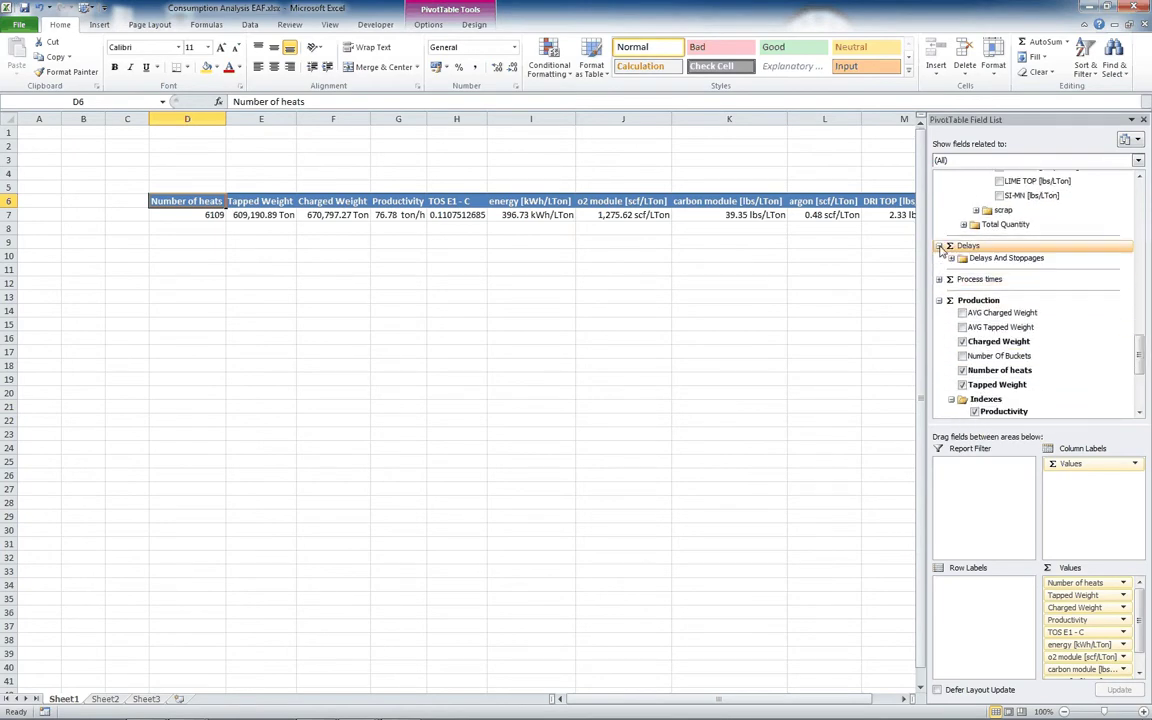
click(951, 259)
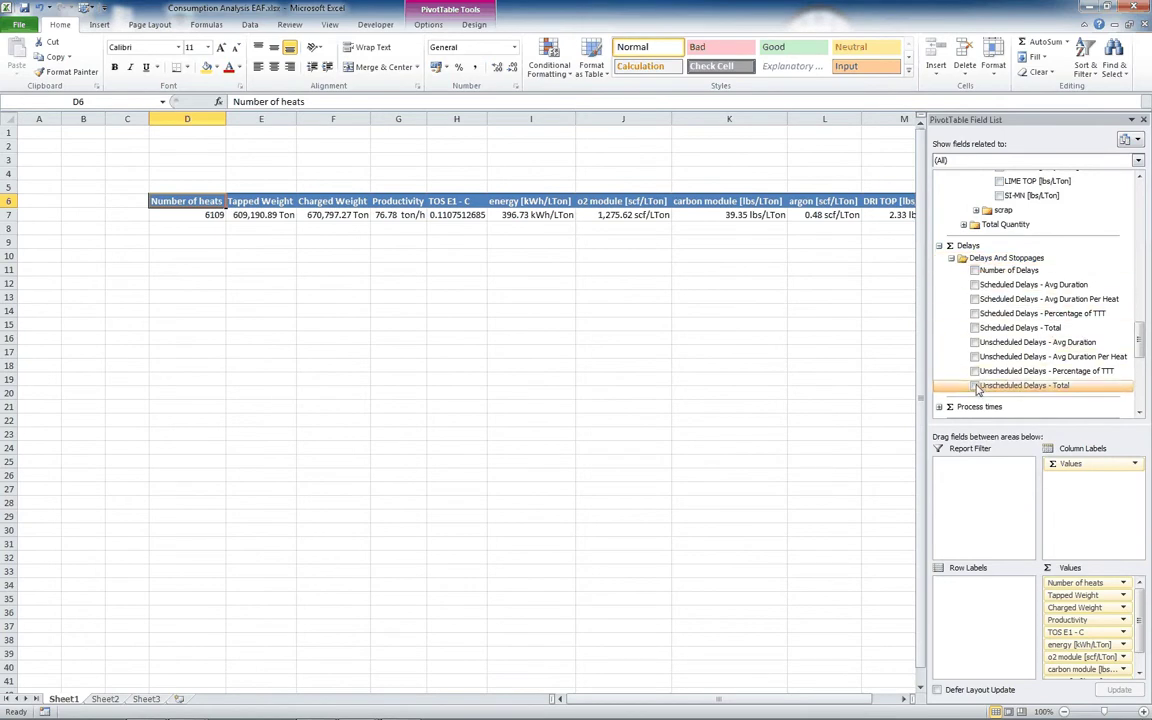
click(976, 386)
scroll(1139, 337, down, 3)
click(939, 281)
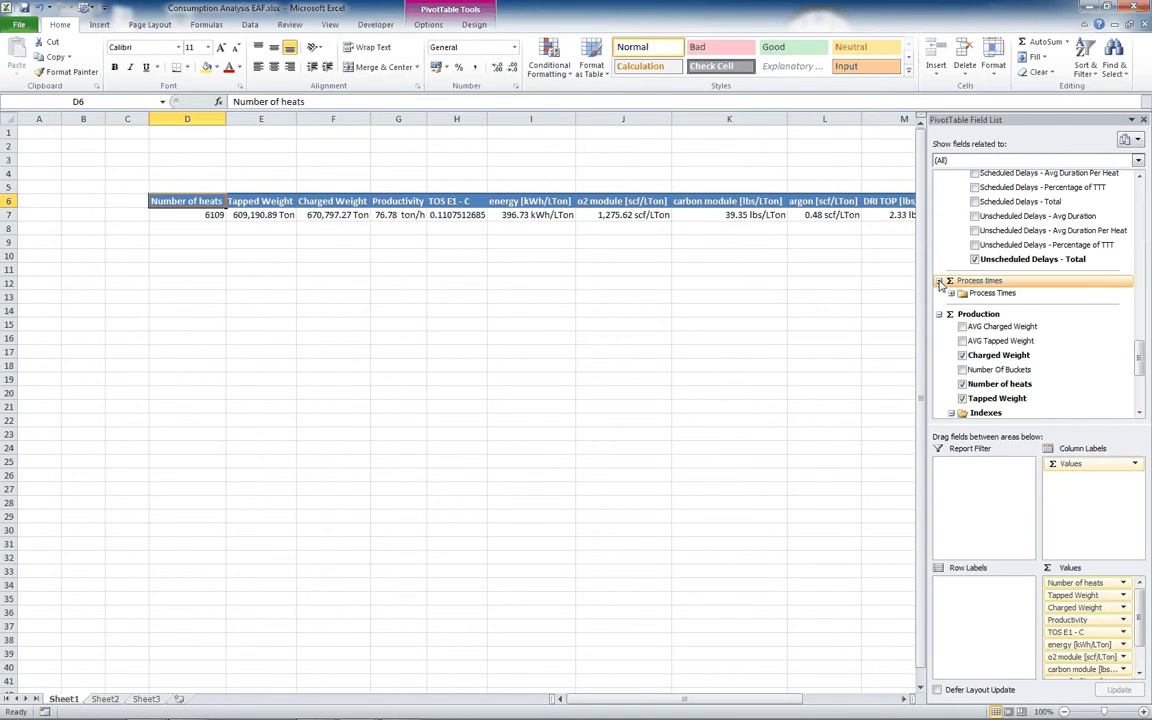
click(951, 293)
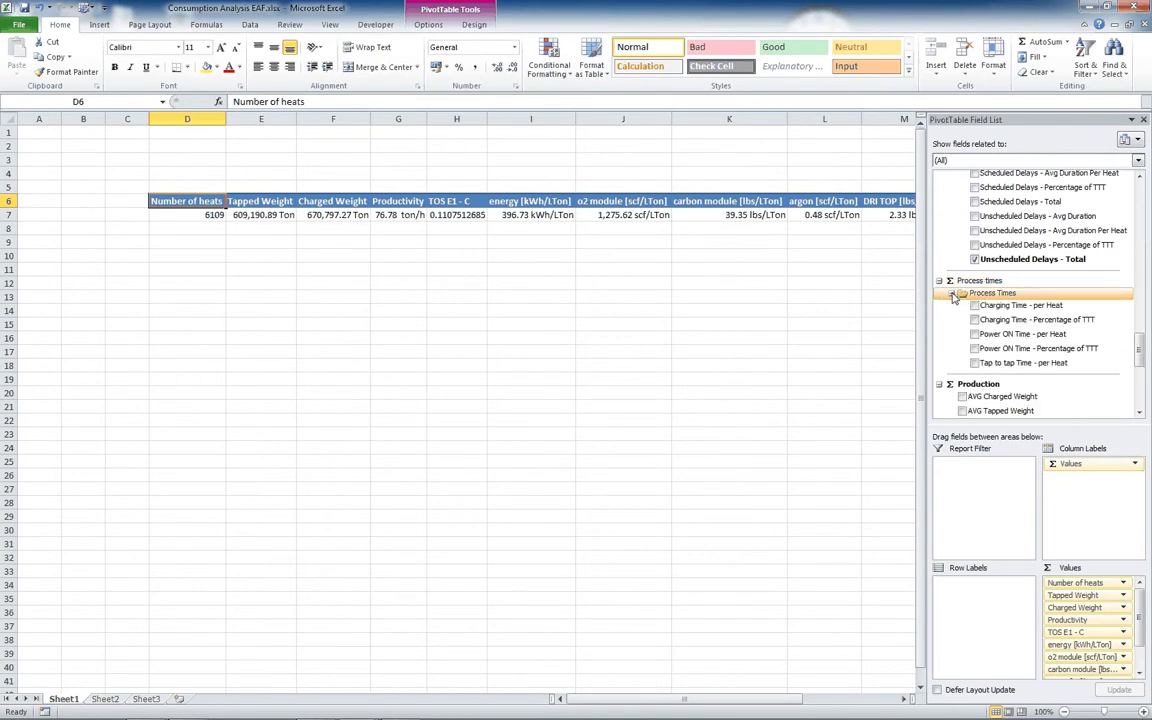
click(975, 363)
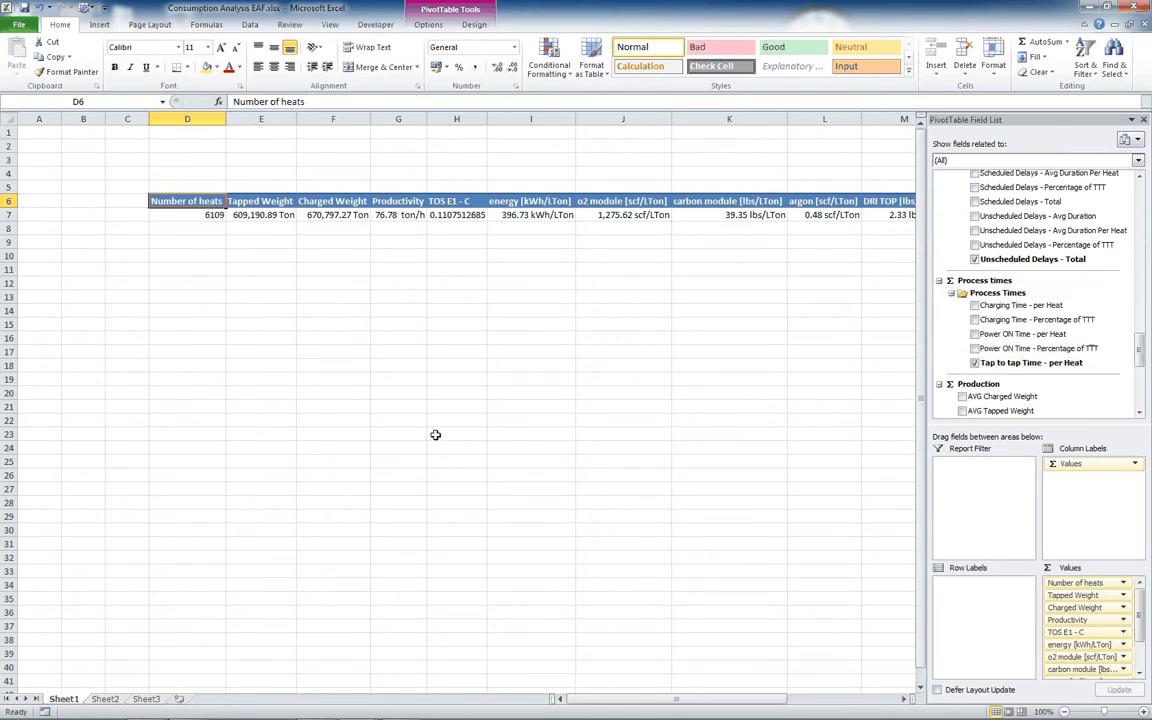
drag(1140, 348, 1140, 388)
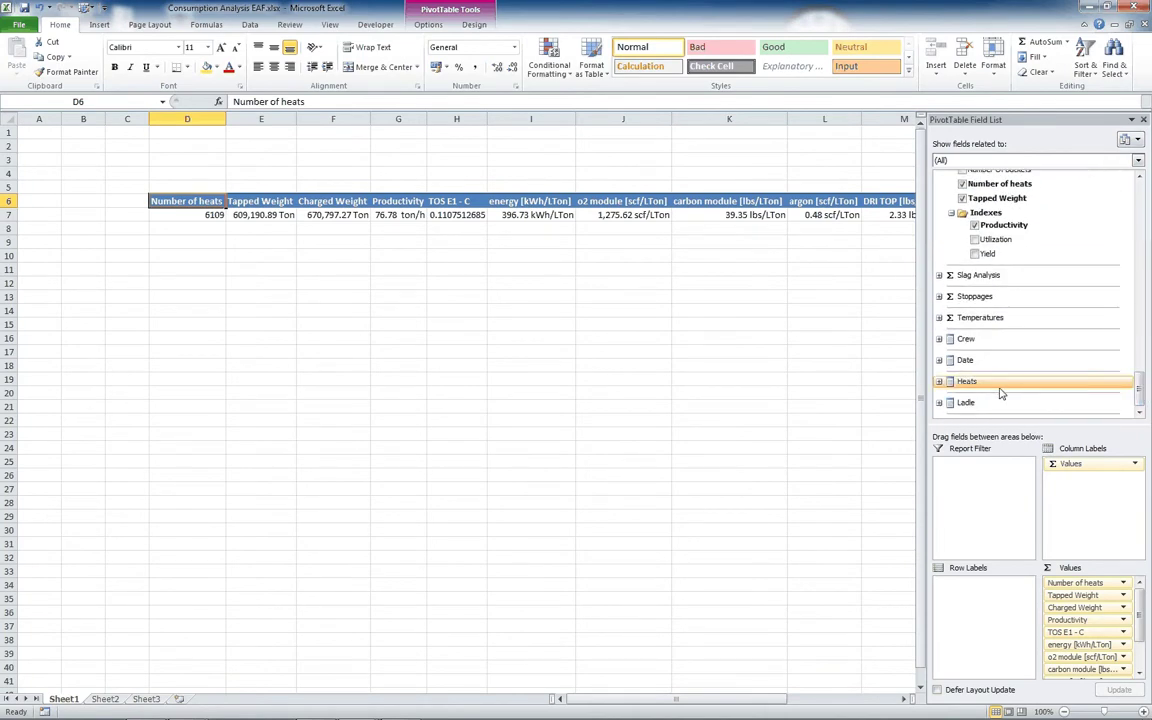
click(939, 382)
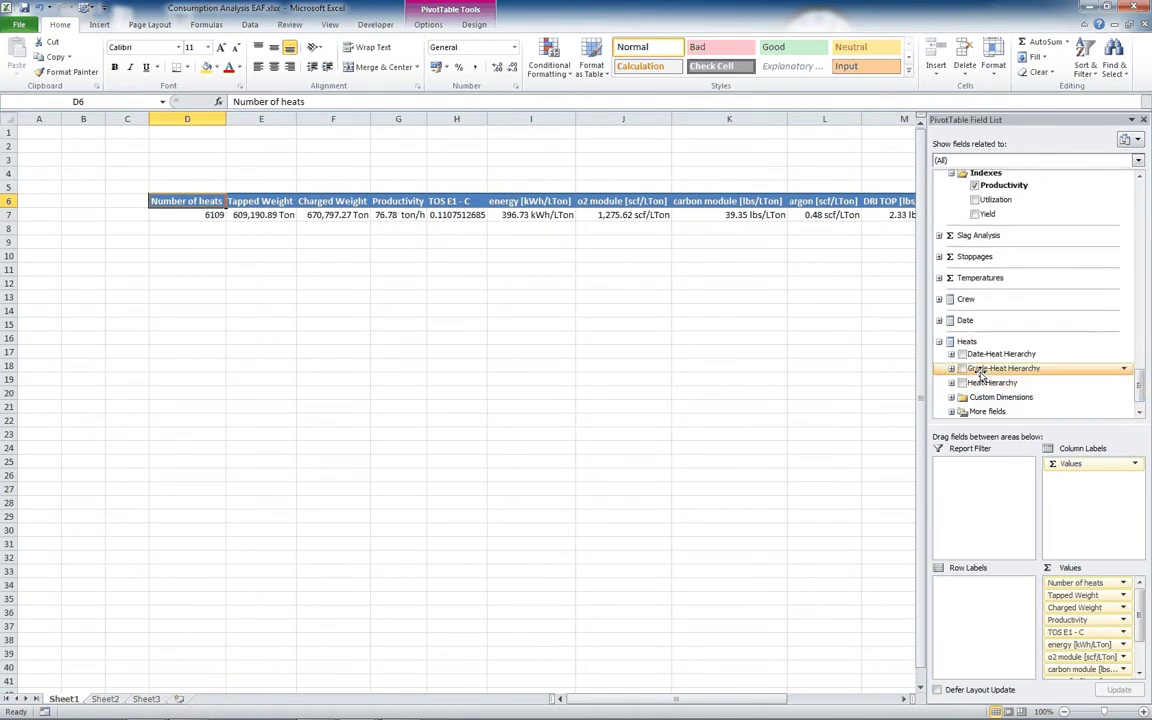
drag(985, 370, 975, 599)
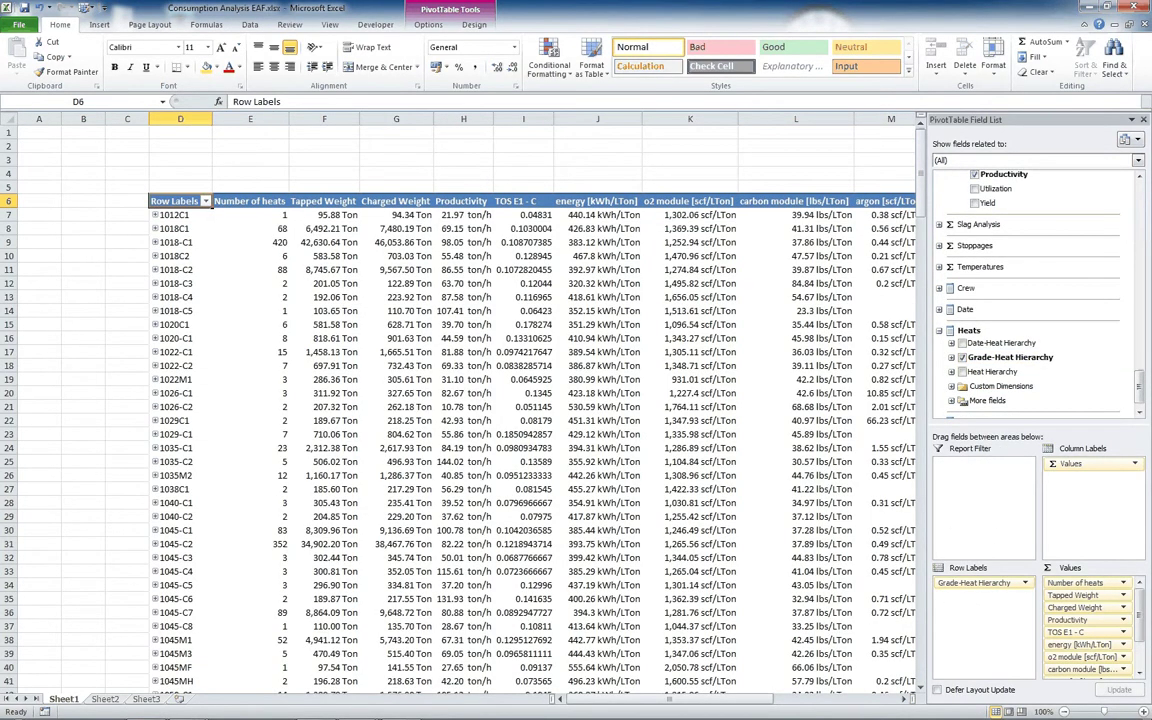
- Insert Year, Month, Crew and Practice slicers, with Practice taken from More fields
click(427, 25)
click(376, 72)
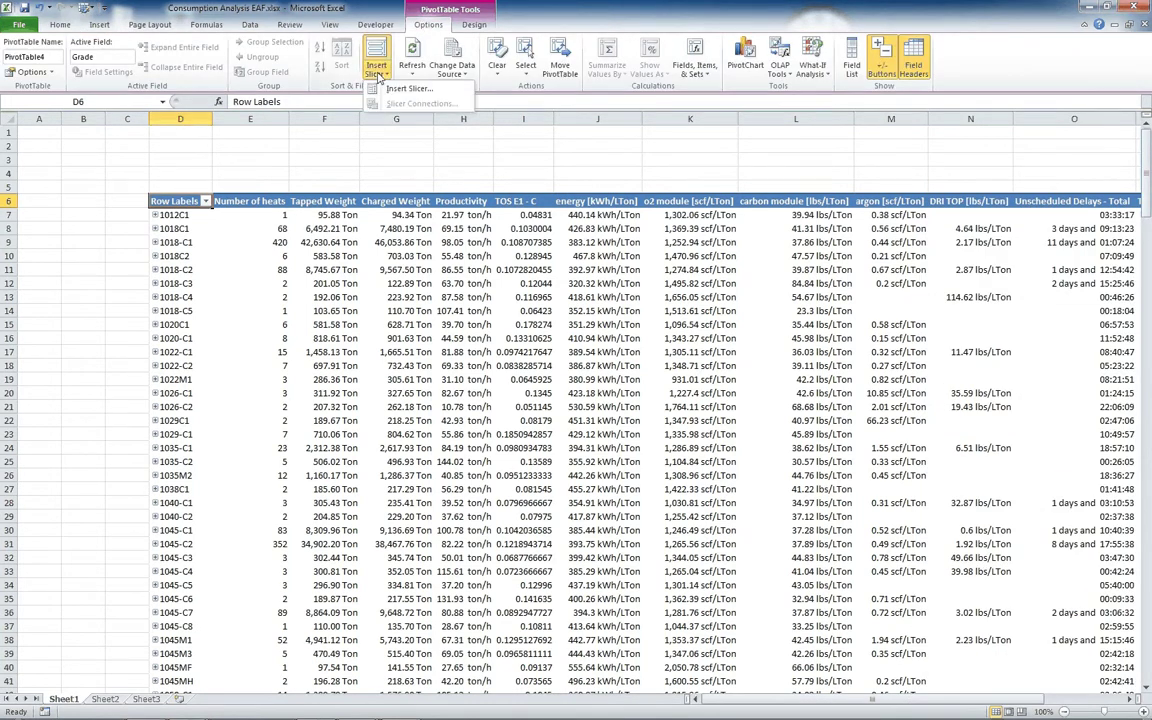
click(407, 90)
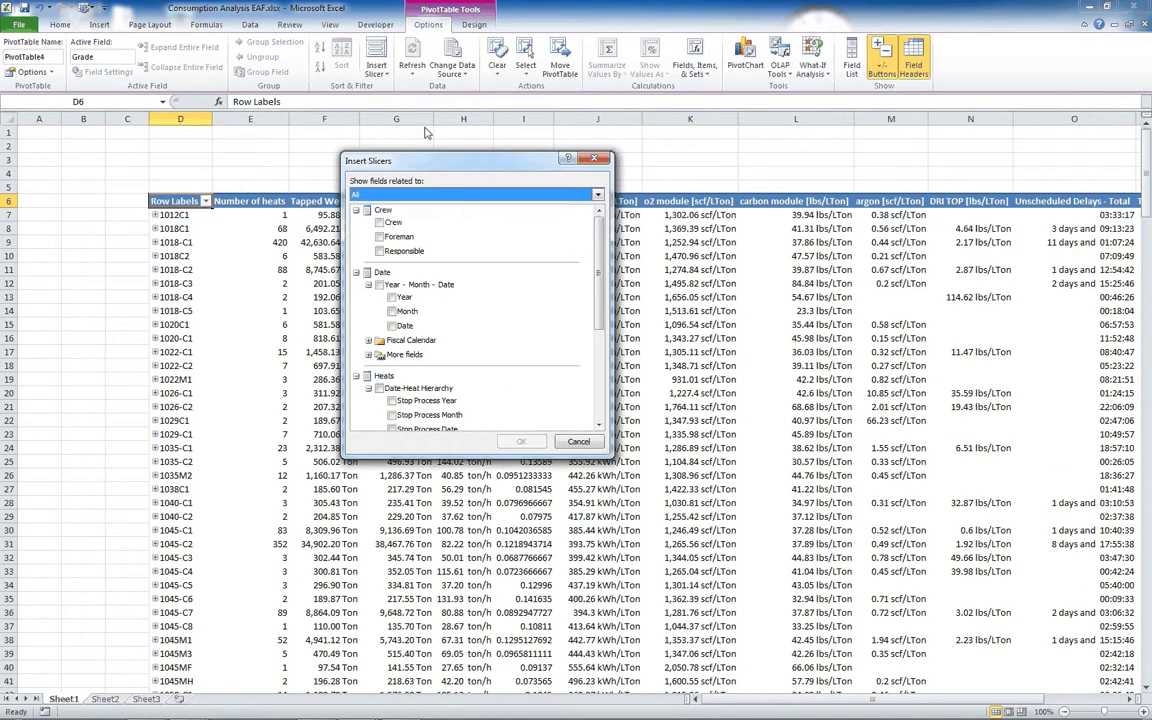
click(391, 298)
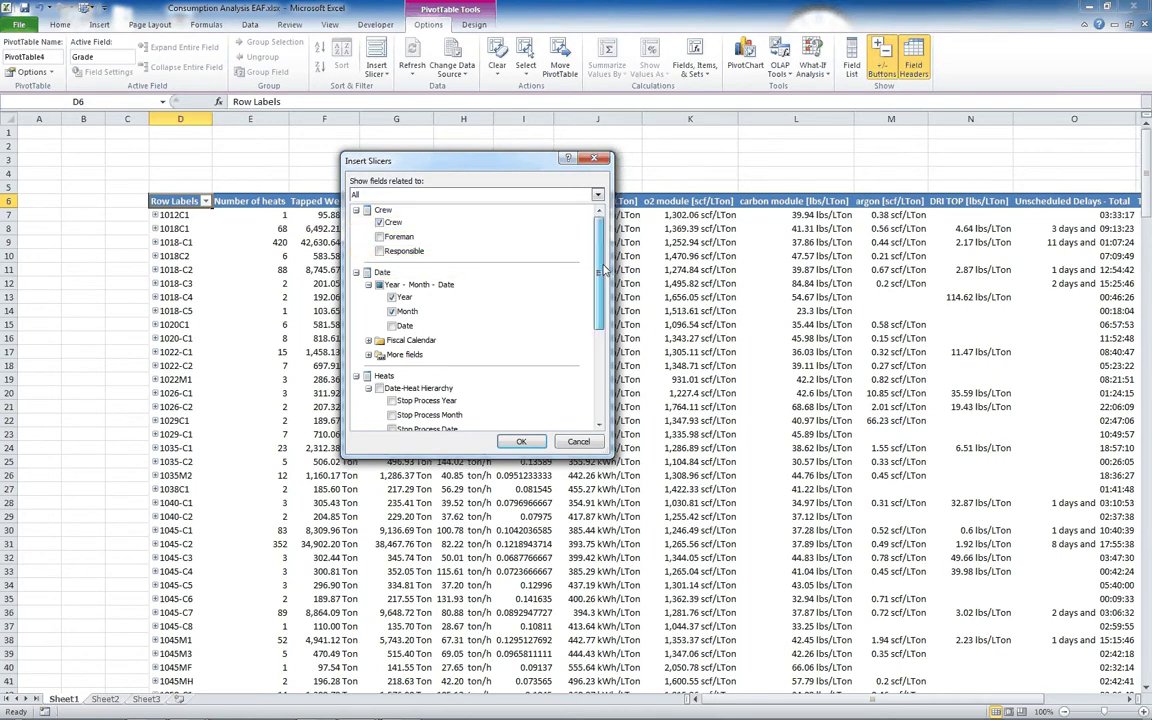
drag(603, 273, 605, 365)
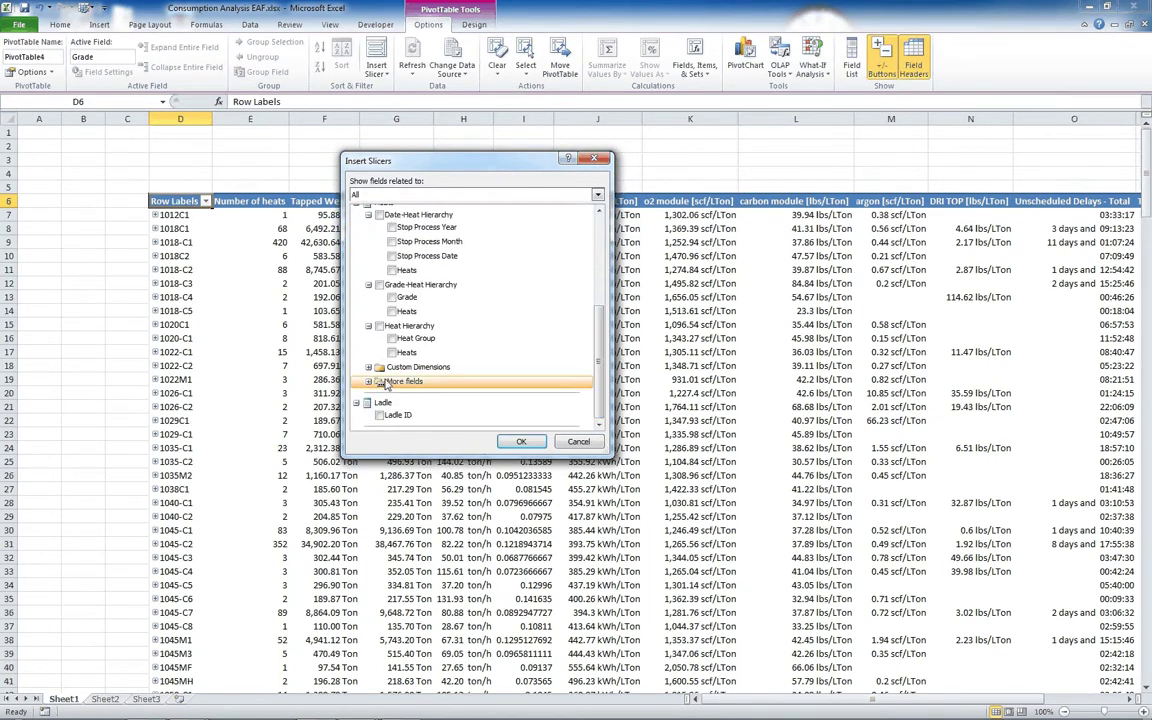
click(369, 382)
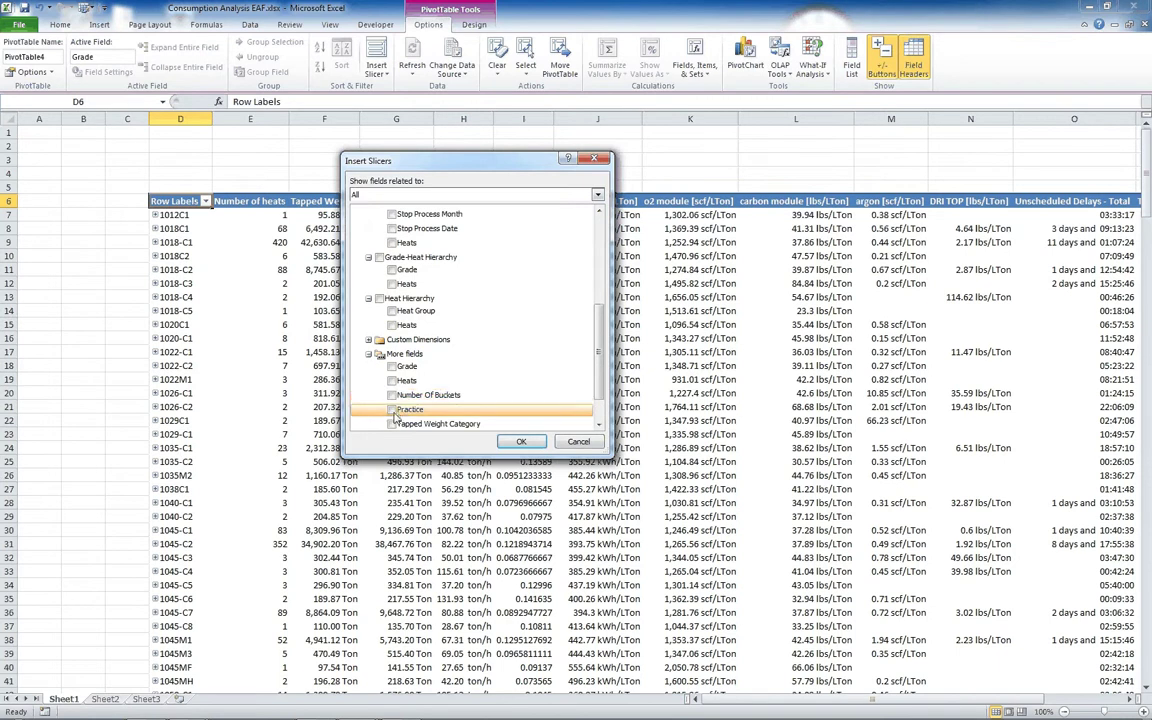
click(408, 412)
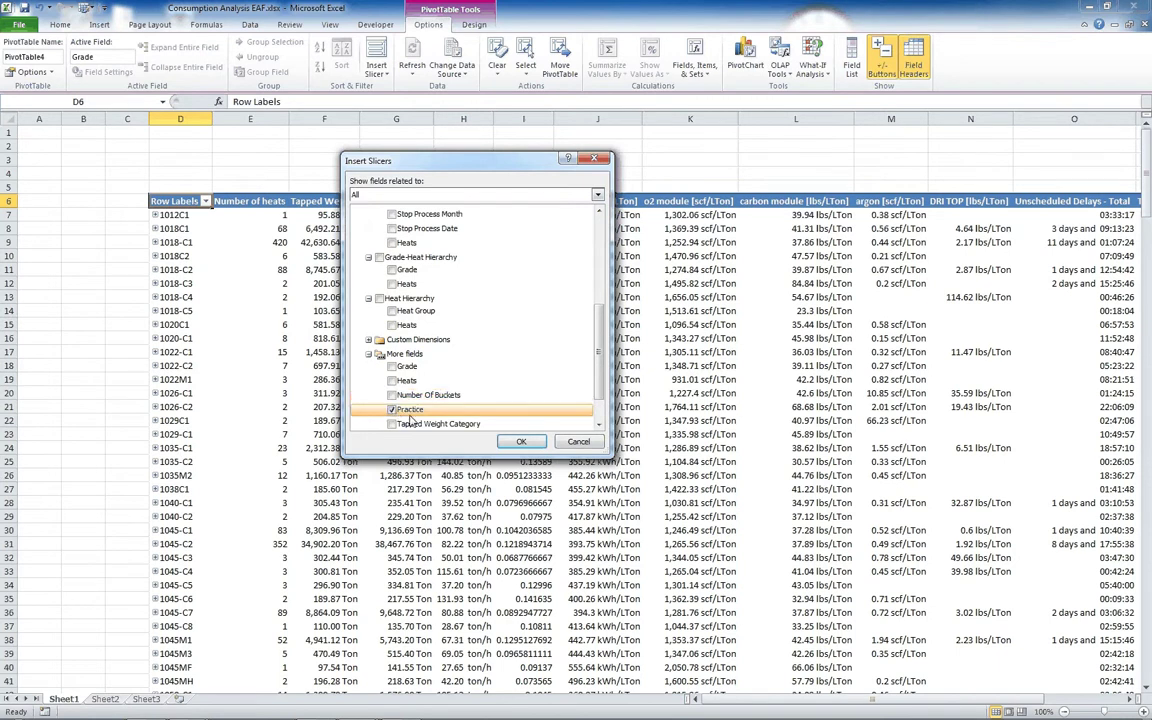
click(521, 443)
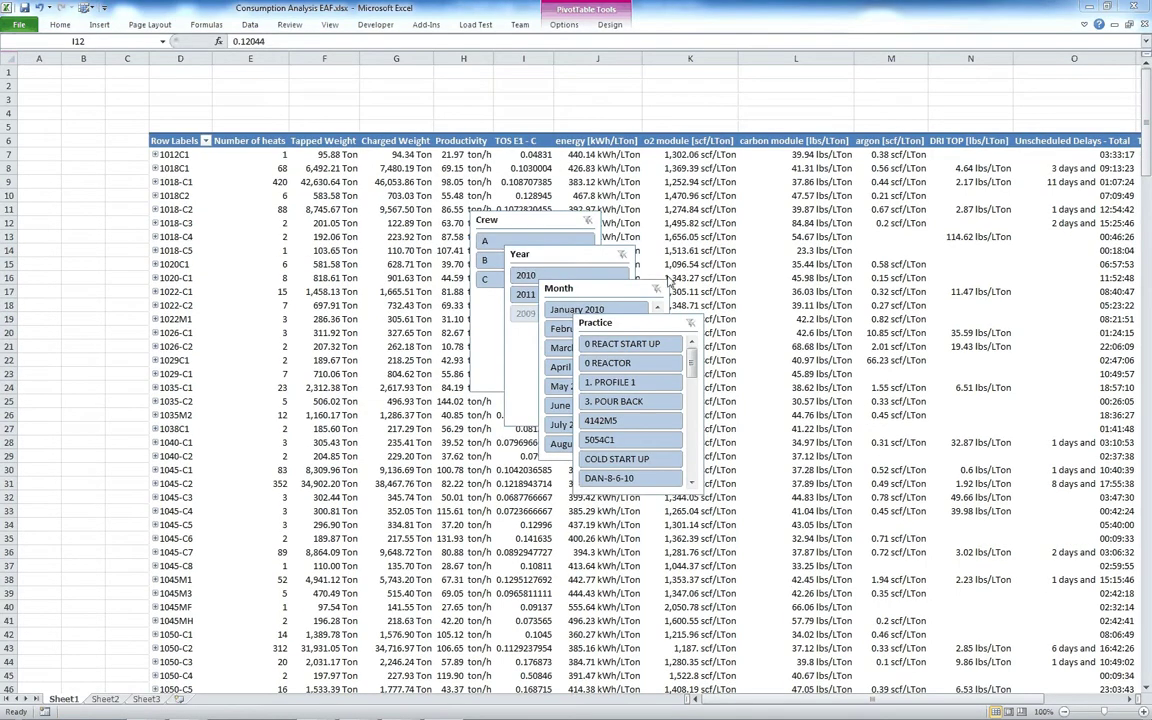
- Arrange the Crew, Year and Month slicers along the top-left and left side of the report
drag(547, 225, 78, 84)
drag(508, 250, 200, 82)
drag(578, 288, 398, 84)
drag(577, 317, 96, 291)
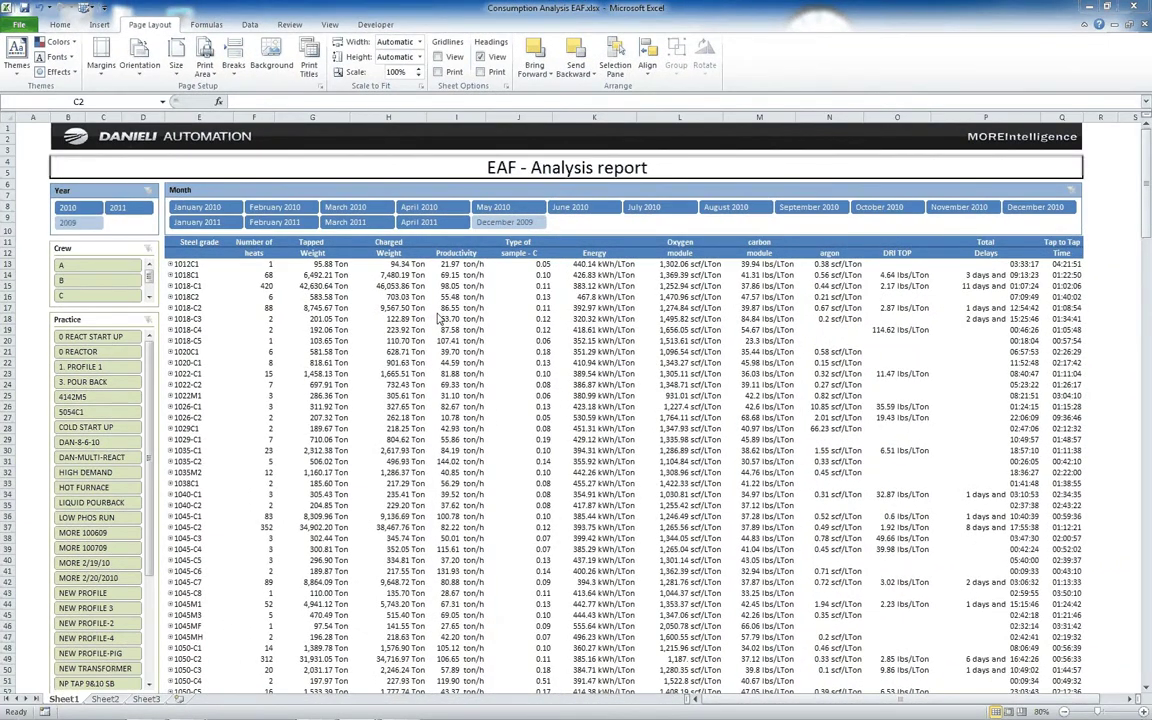
- Apply the 3 Triangles icon set to the Energy column
click(597, 245)
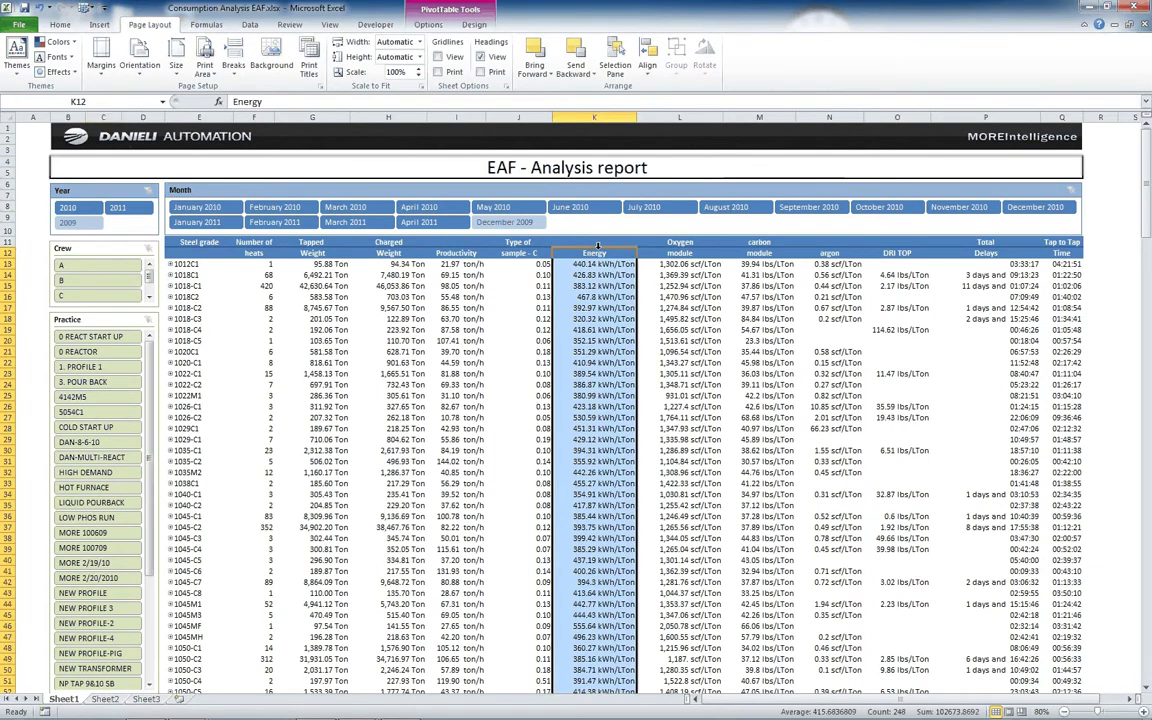
click(428, 25)
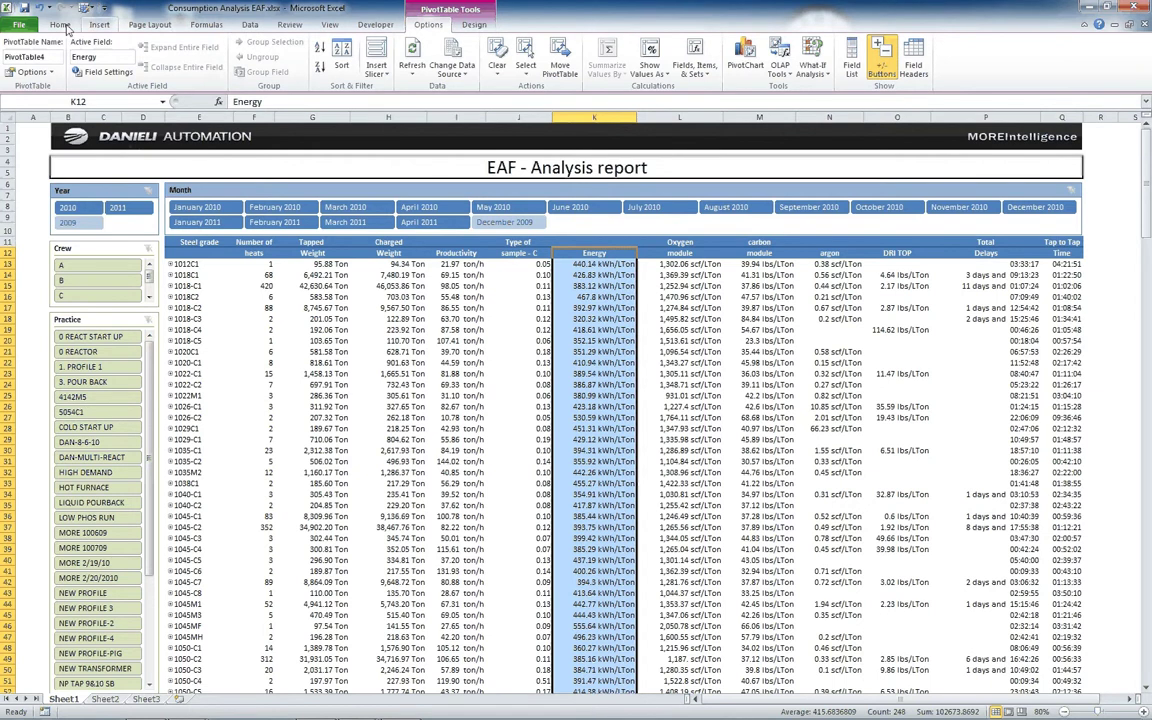
click(59, 25)
click(550, 70)
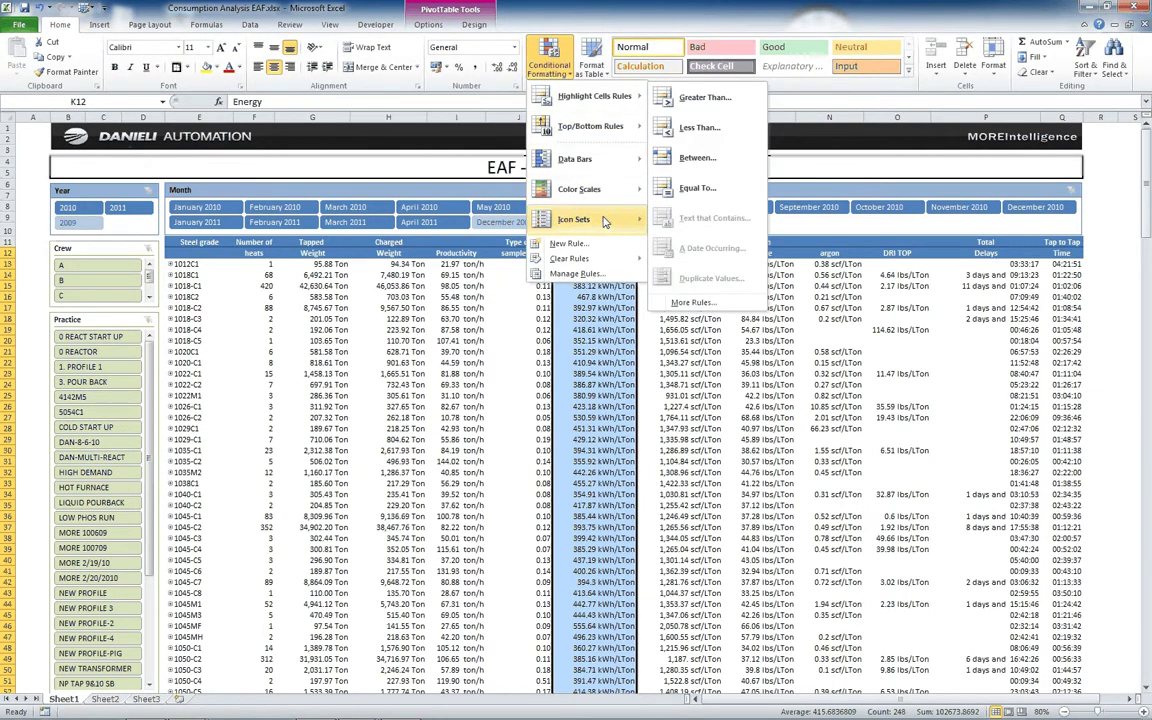
mouse_move(604, 222)
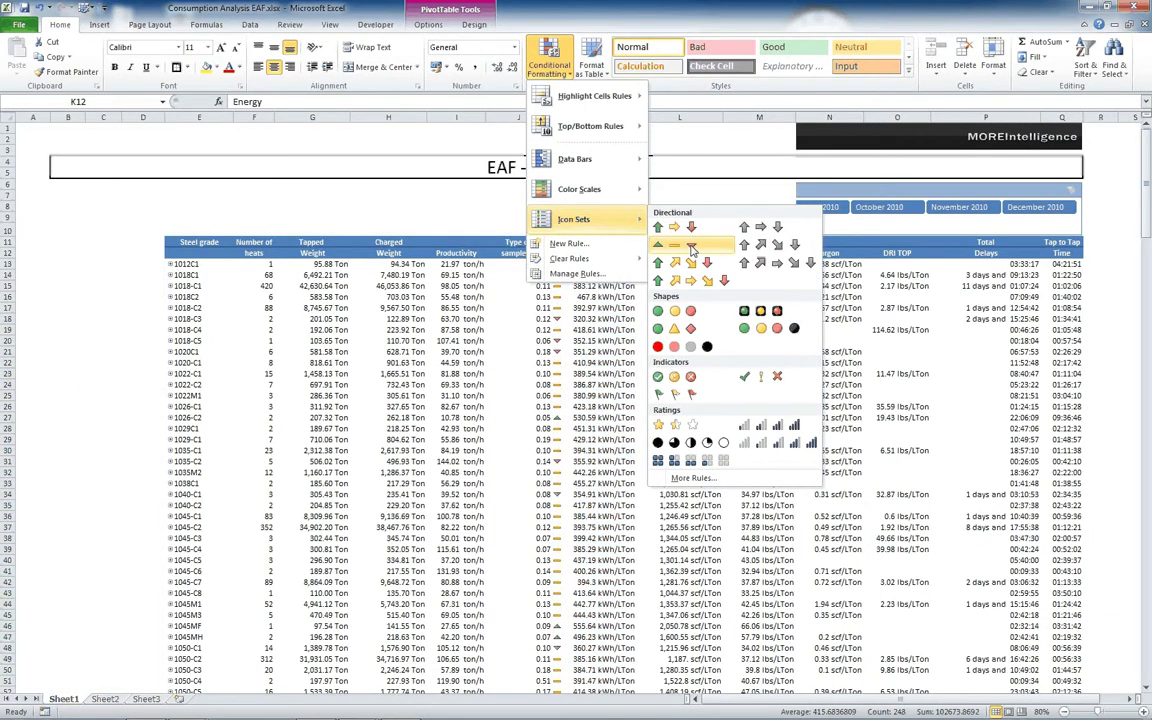
click(690, 246)
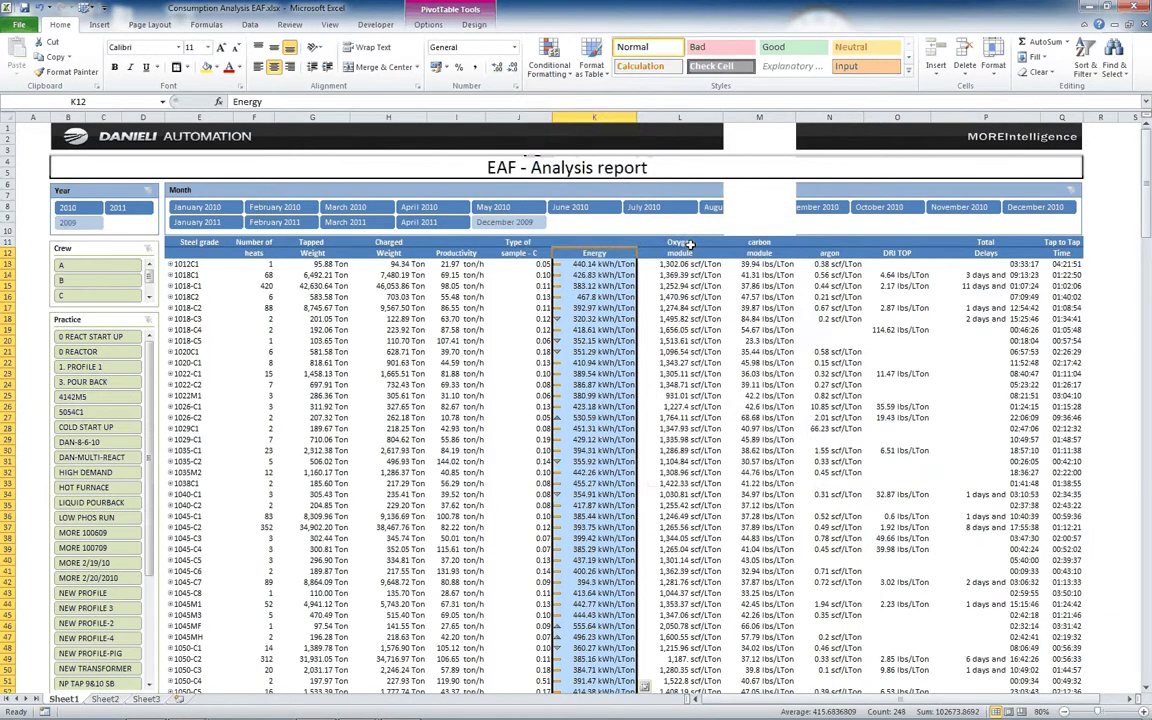
- Apply the 3 Traffic Lights (Rimmed) icon set to the Tap to Tap Time column
click(1066, 243)
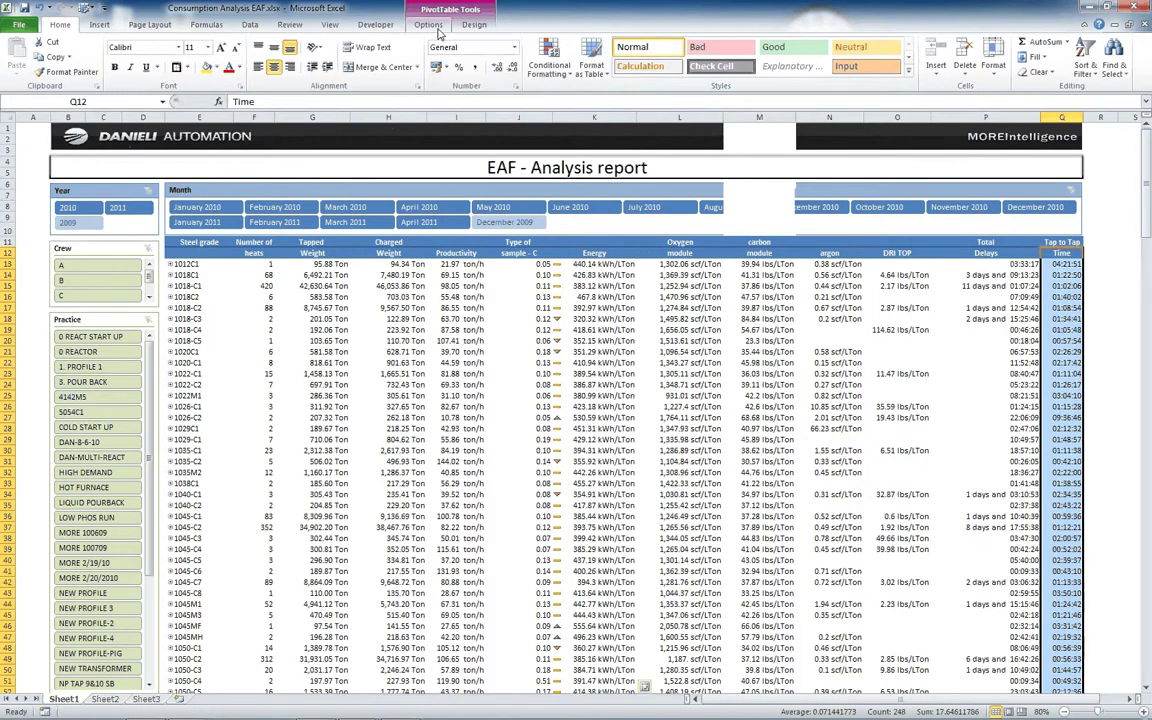
click(546, 58)
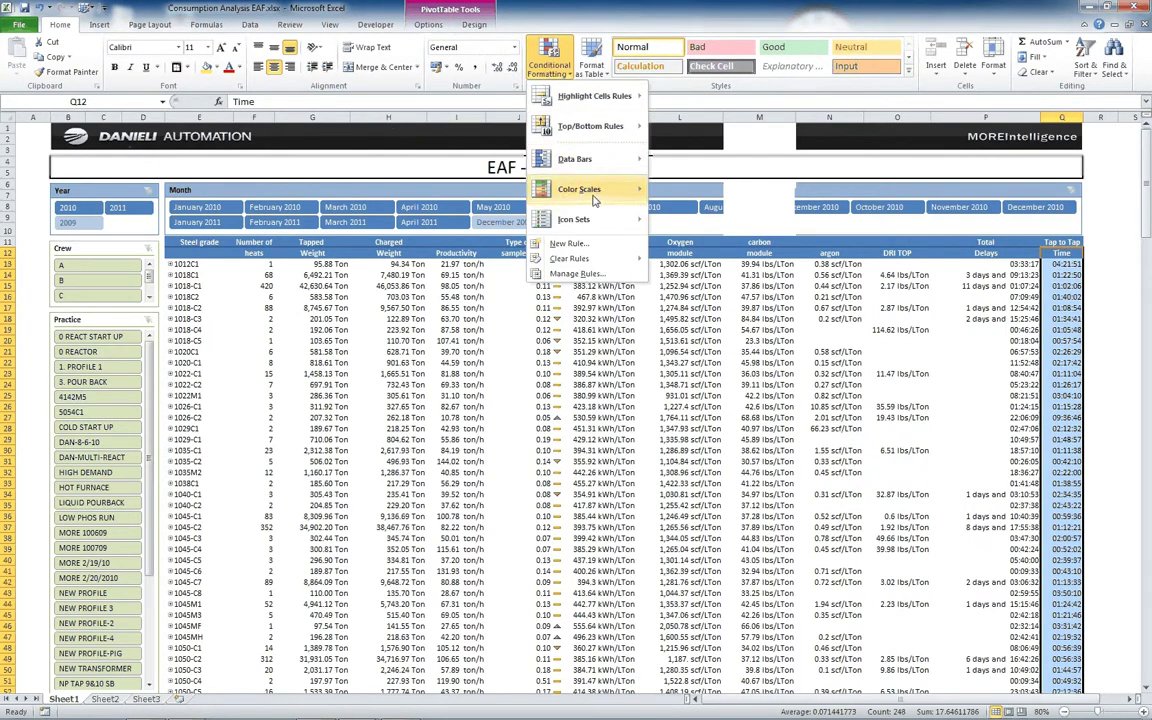
mouse_move(601, 221)
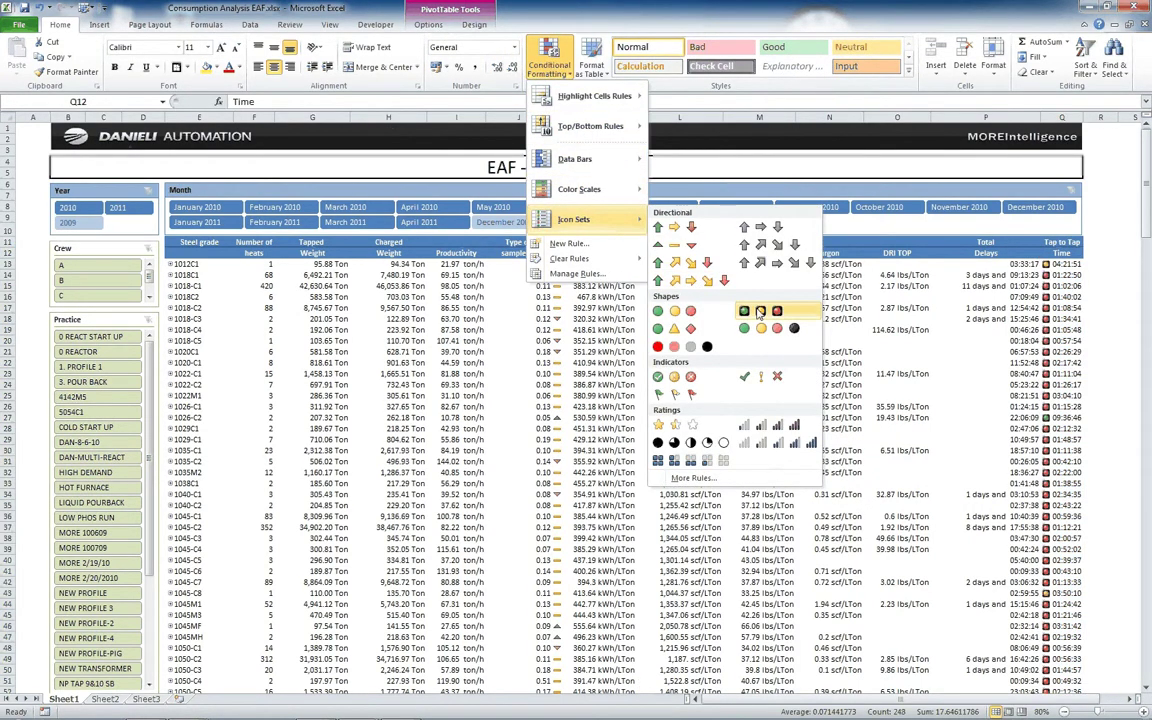
click(757, 310)
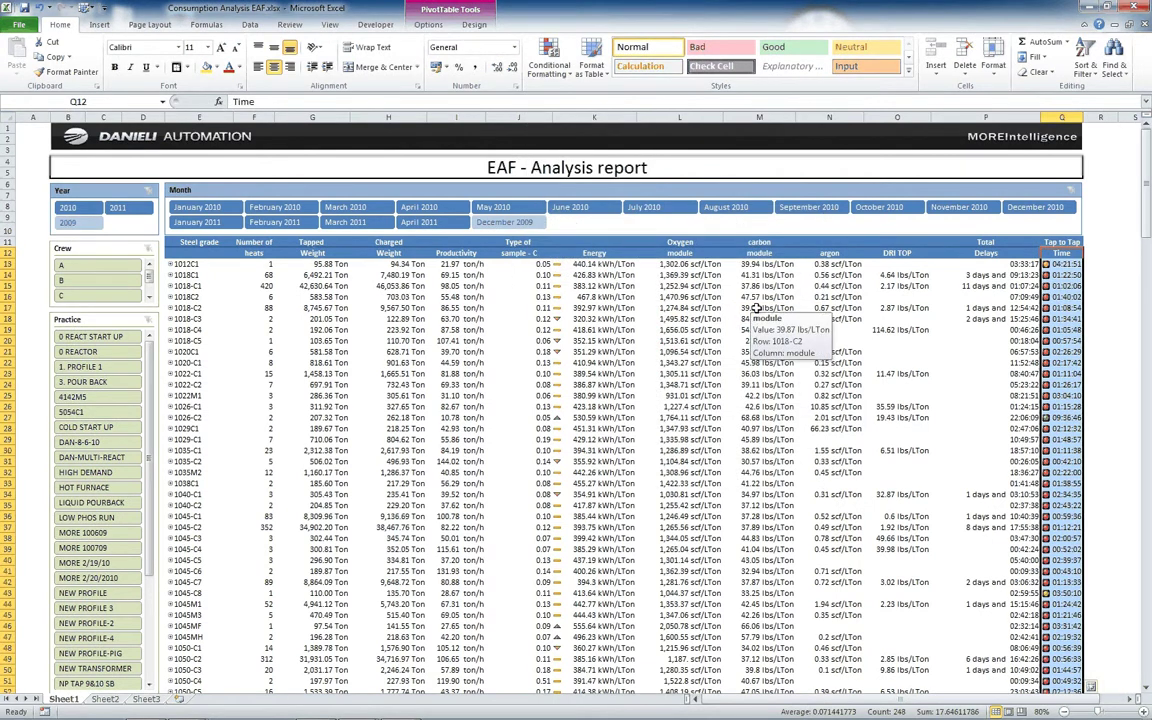
- Filter the report to Year 2011 and Month April 2011
click(519, 250)
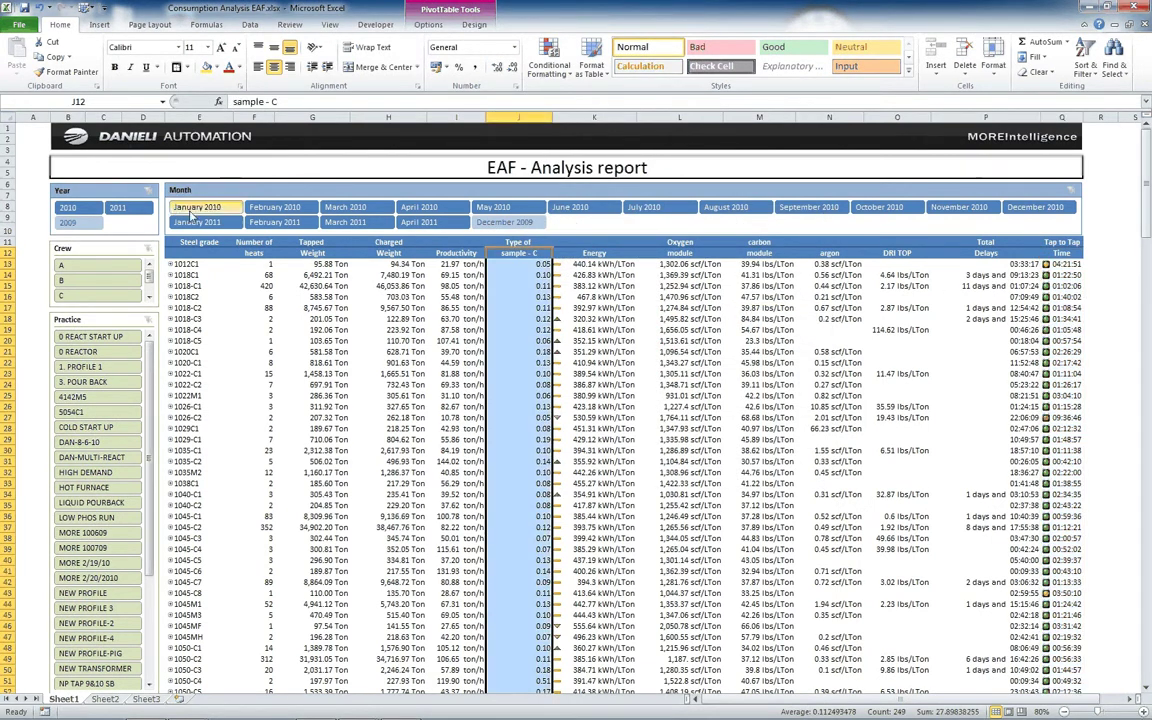
click(119, 209)
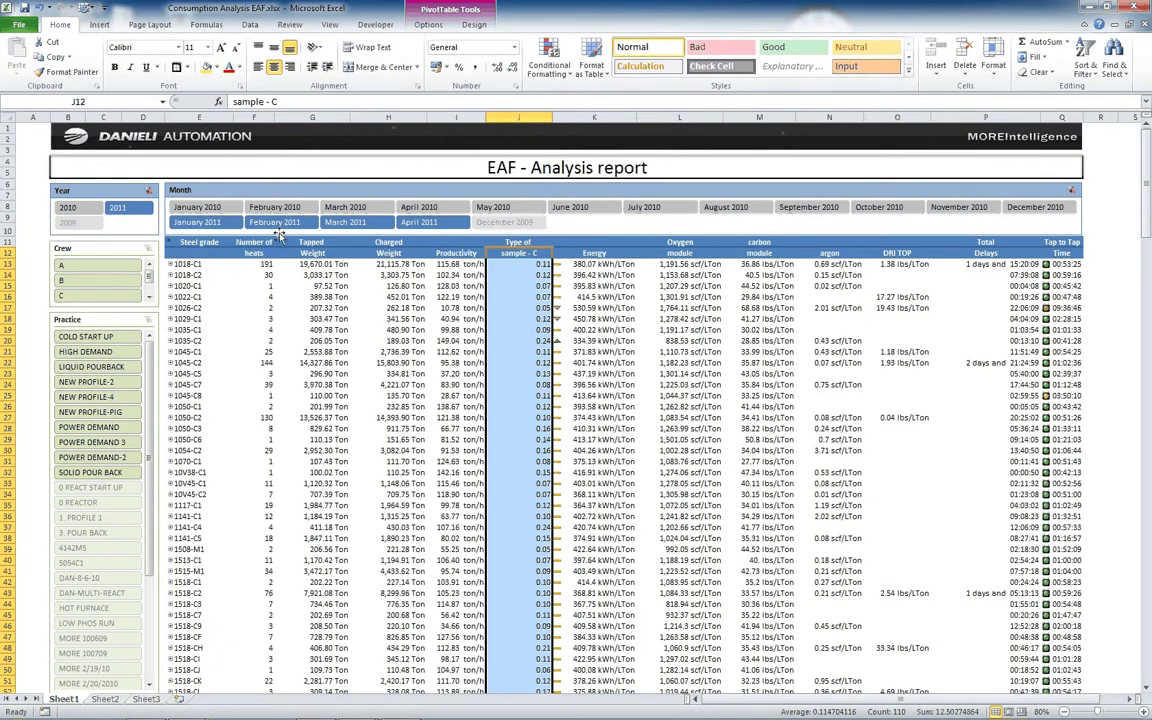
click(430, 222)
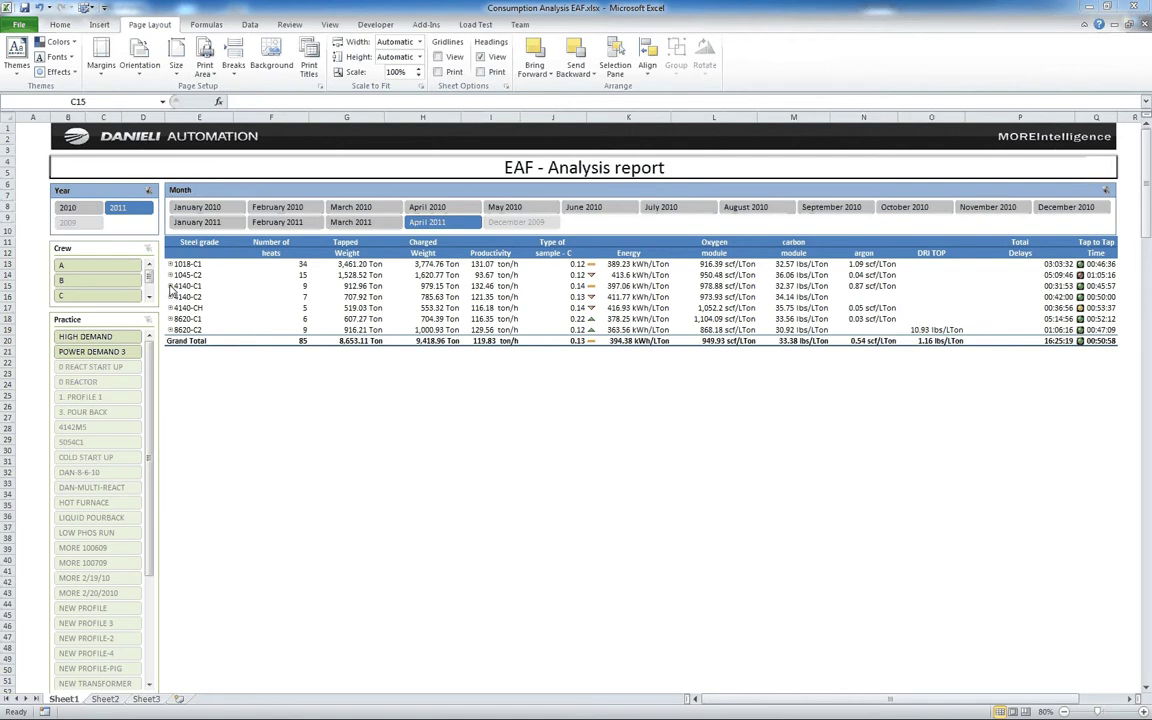
- Expand grade 4140-C1, try Crew A and Crew B filters, then clear the Crew filter
click(171, 287)
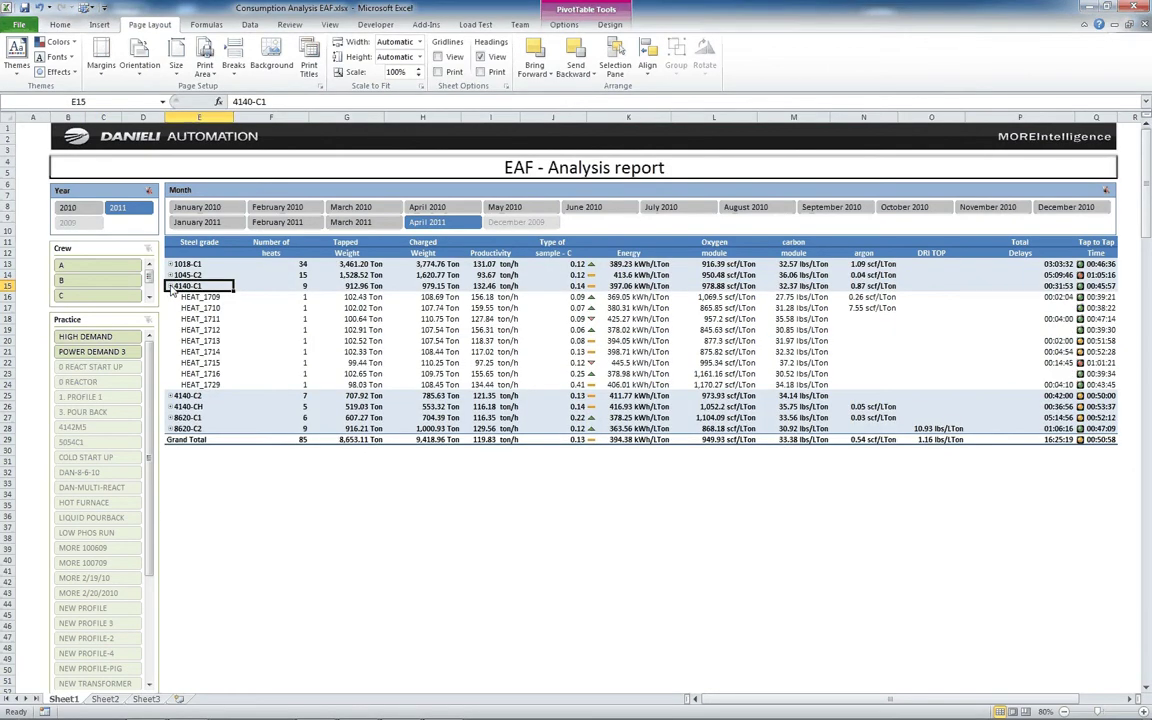
click(105, 268)
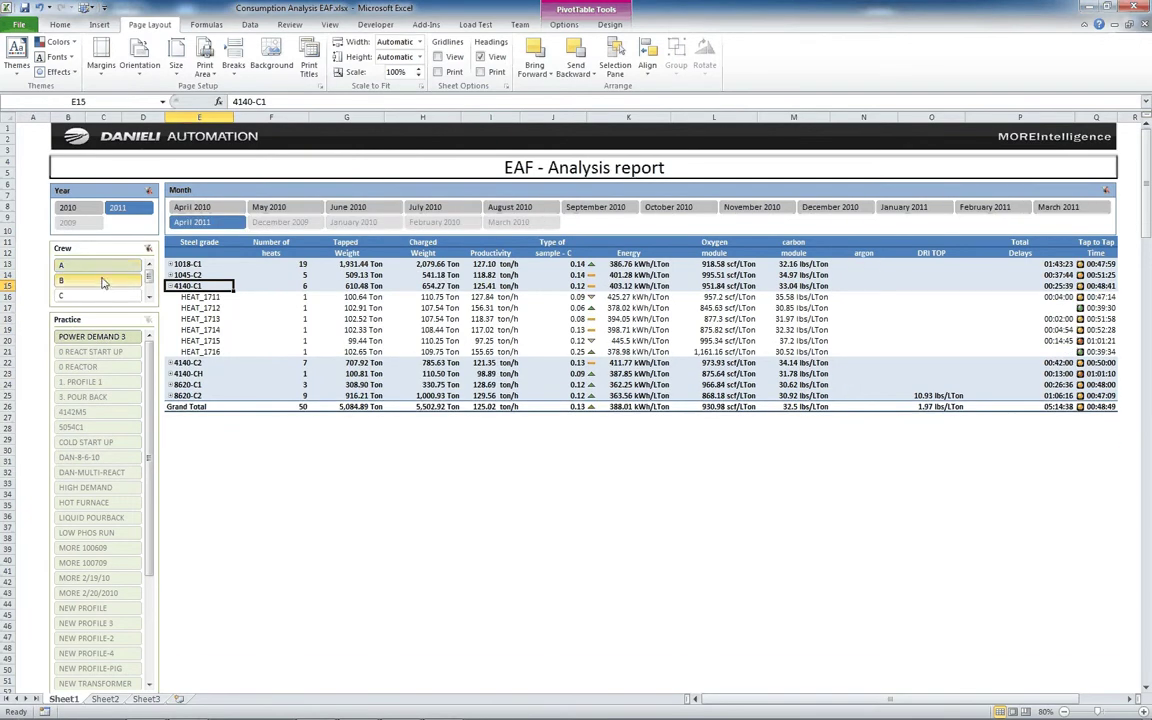
click(101, 284)
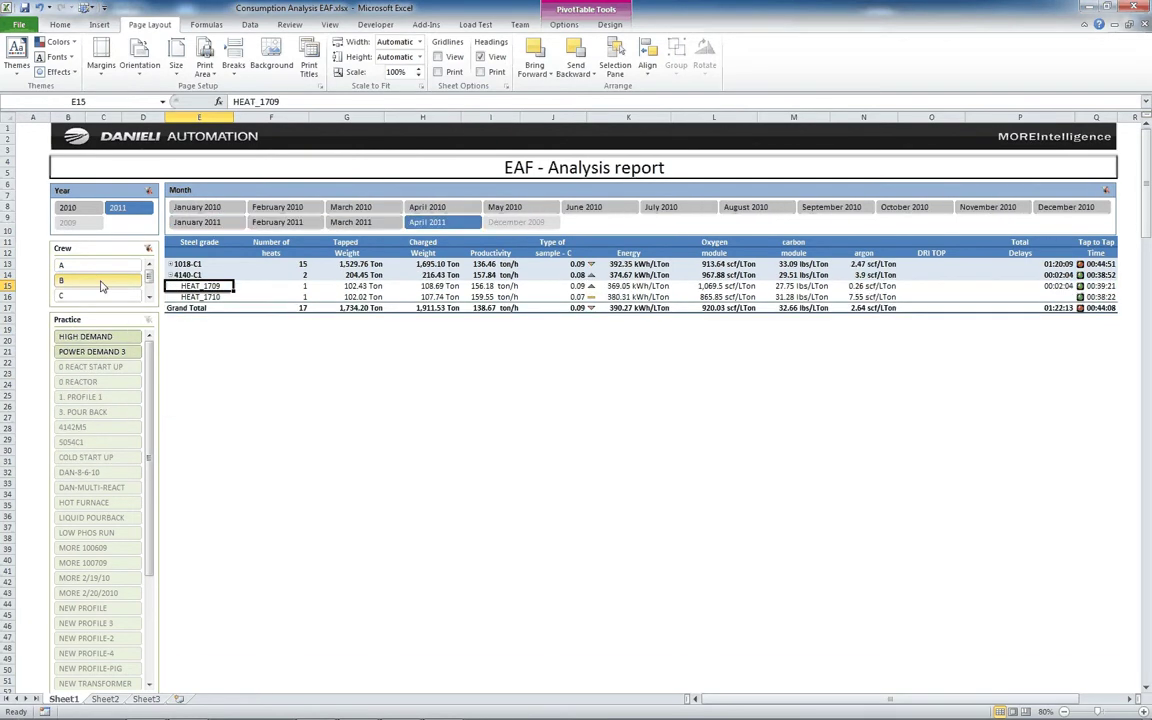
click(148, 249)
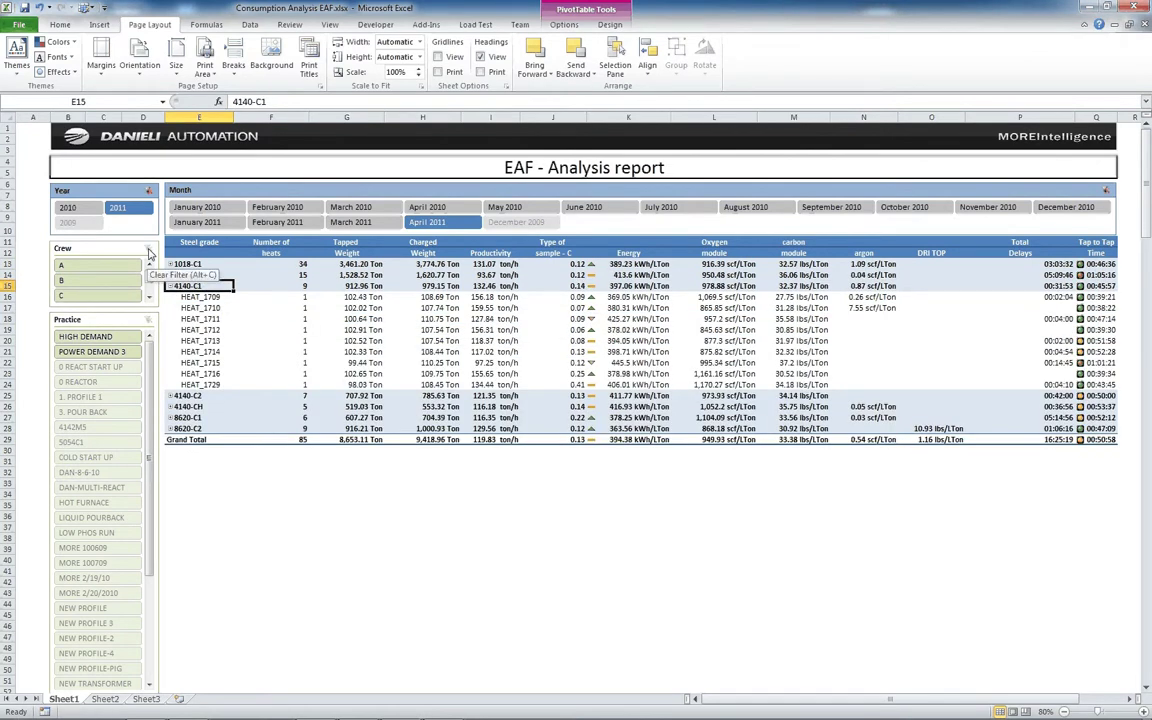
- Insert a 2-D Line PivotChart and hide all of its field buttons
click(172, 288)
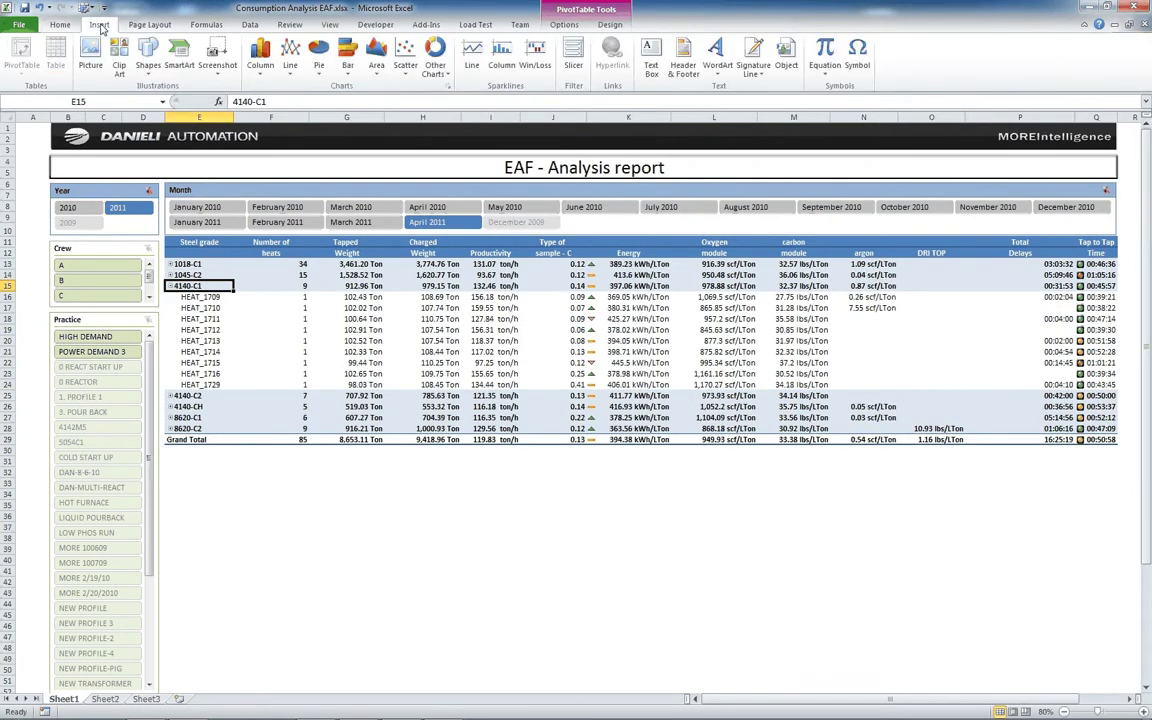
click(290, 56)
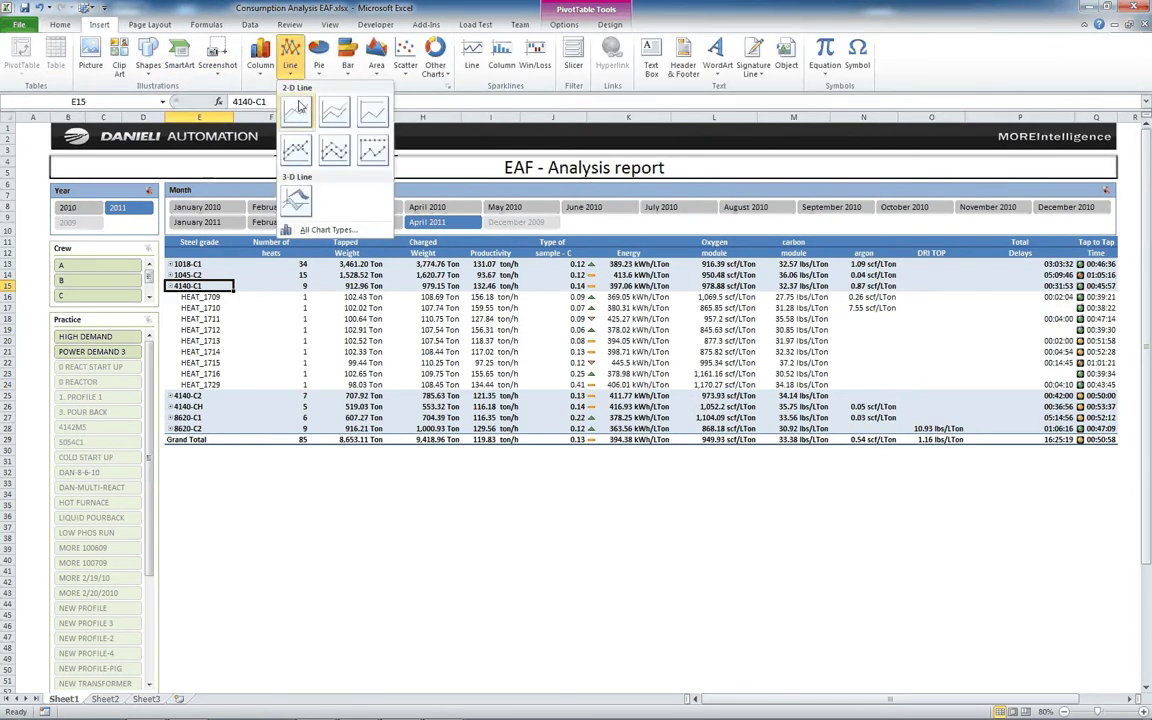
click(296, 114)
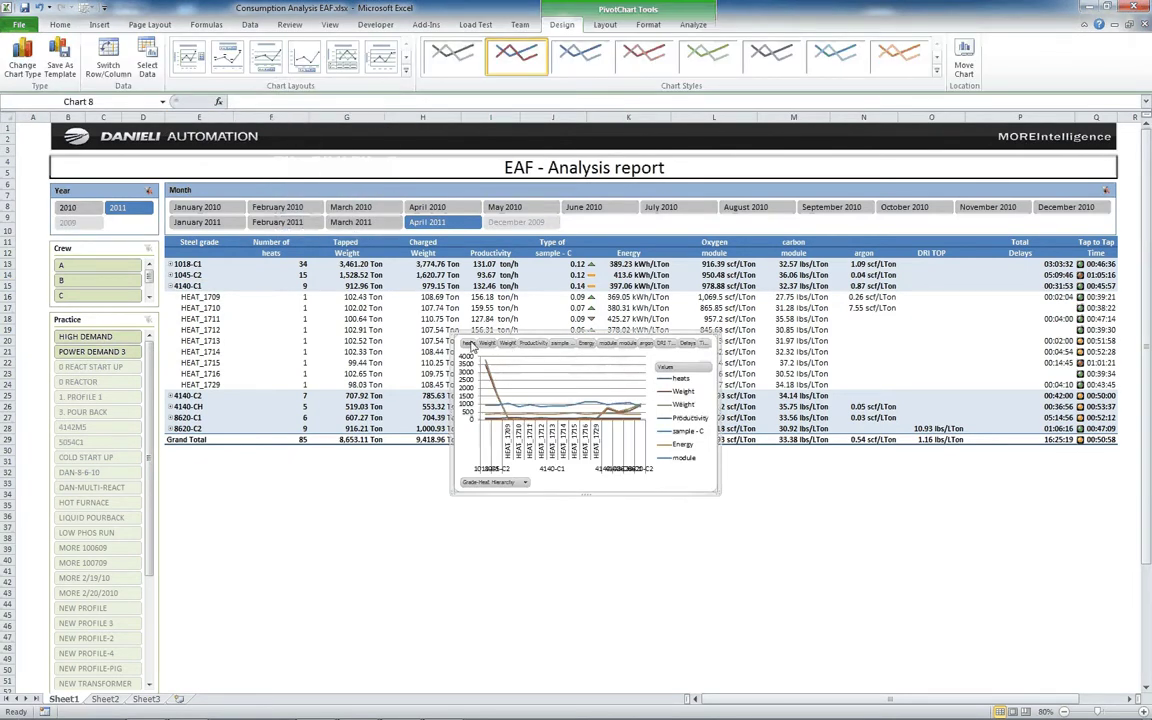
right_click(472, 344)
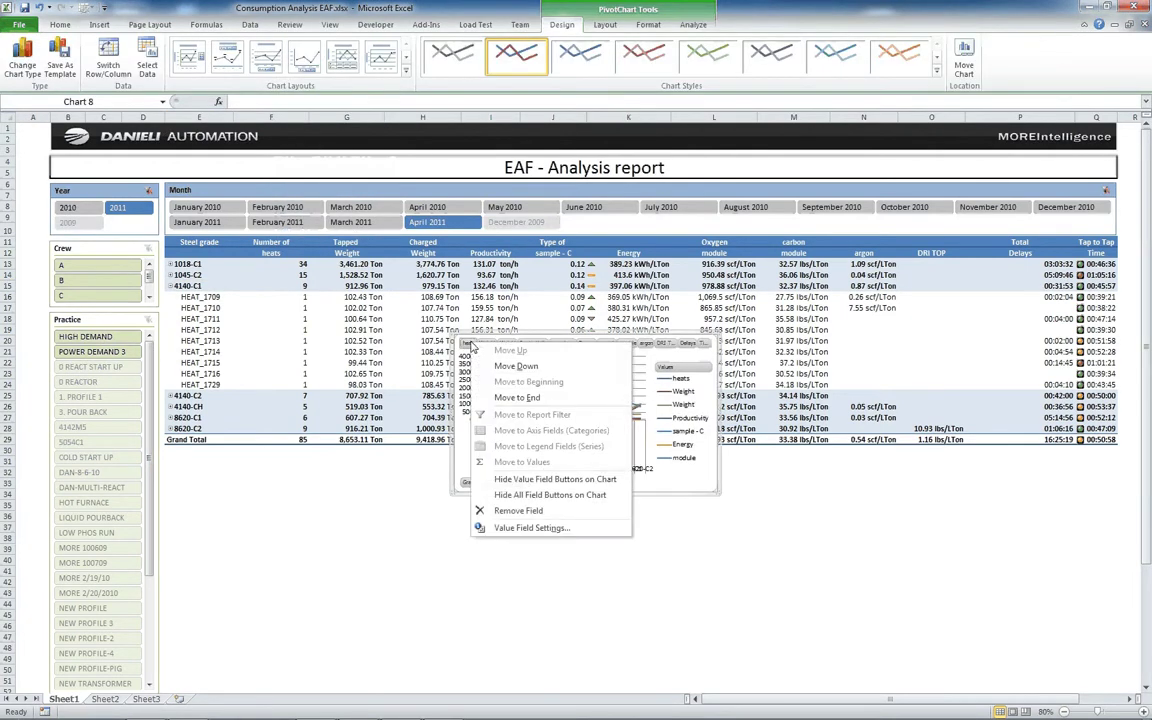
click(540, 497)
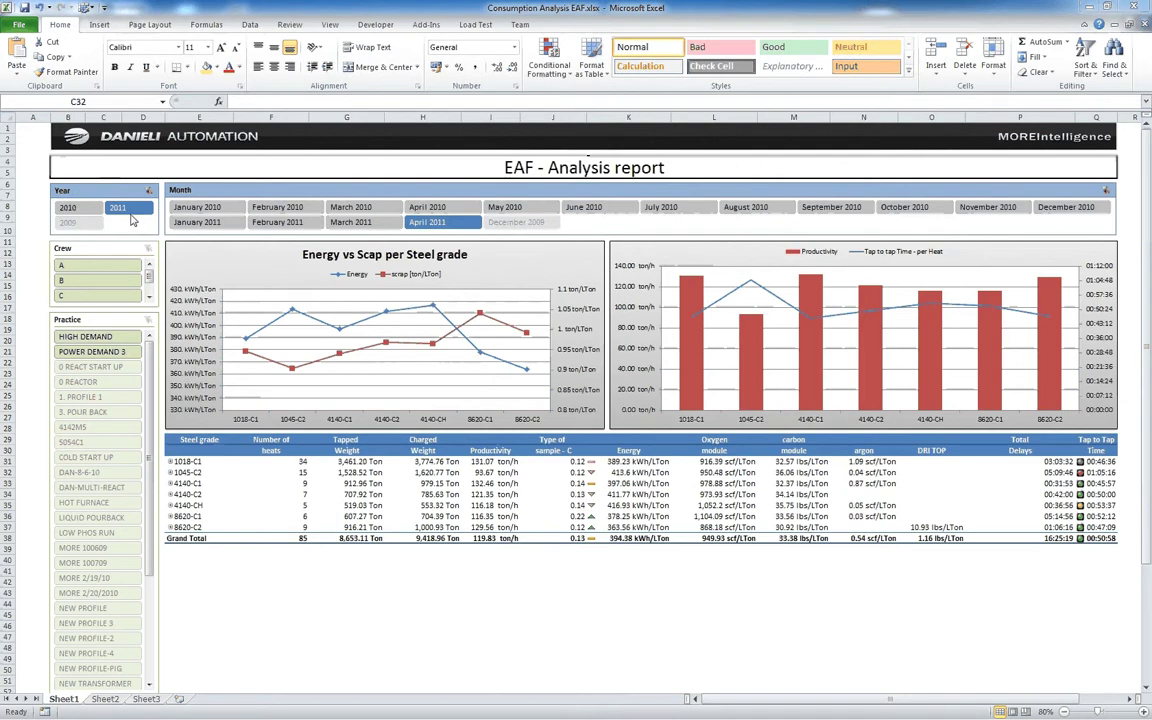
- Step the Month slicer through January–April 2011, end on April, and expand grade 4140-C1
click(126, 207)
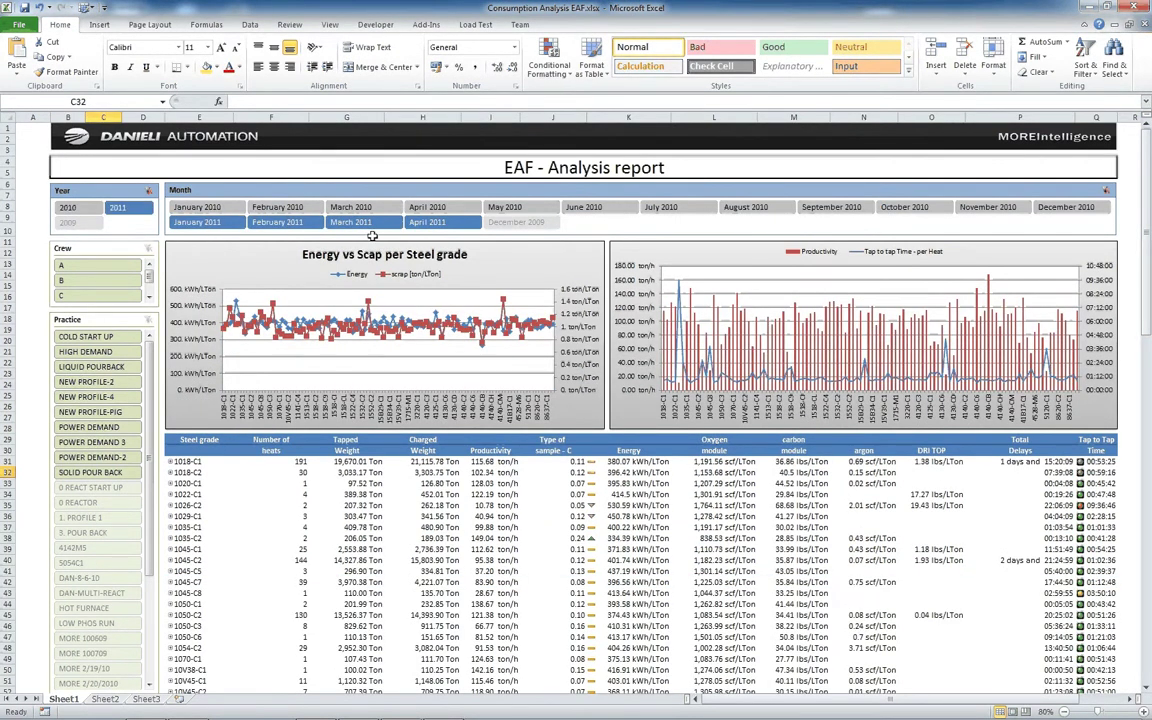
click(425, 222)
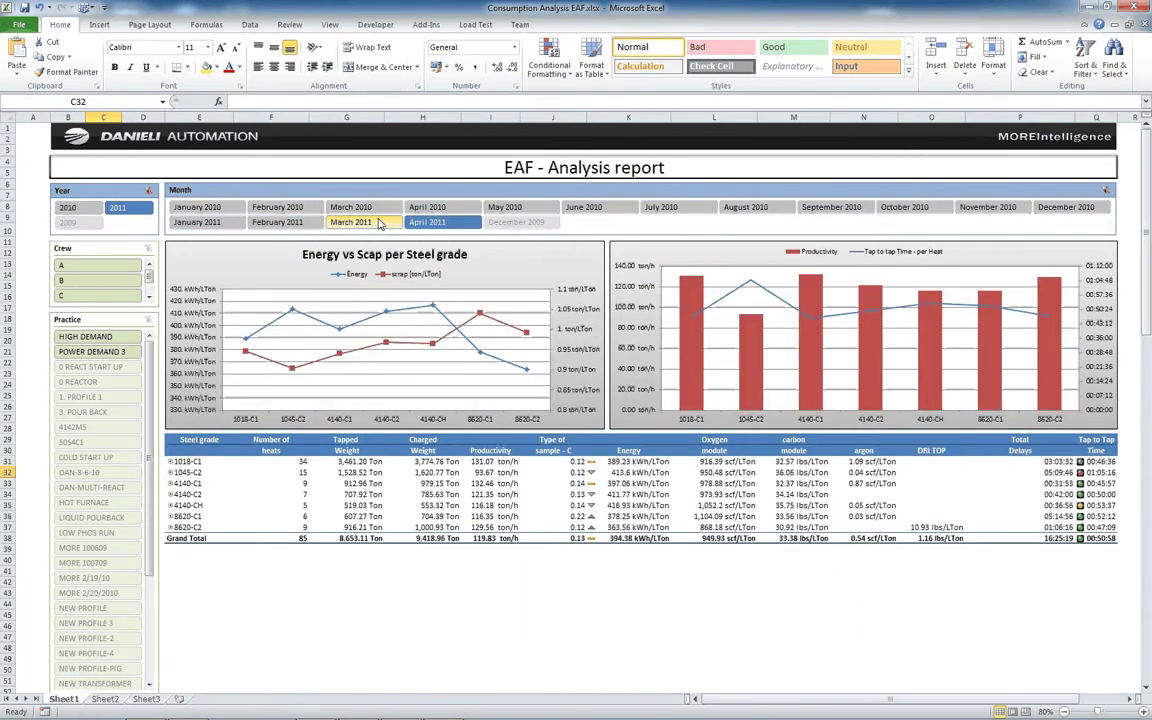
click(355, 223)
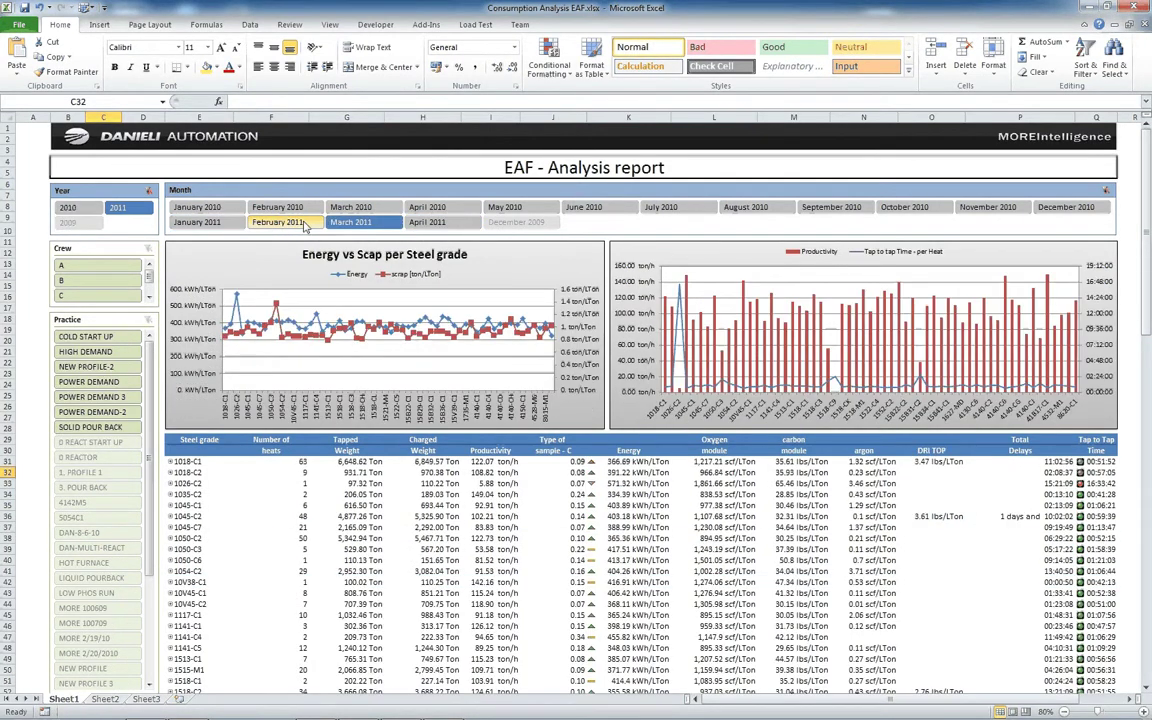
click(303, 224)
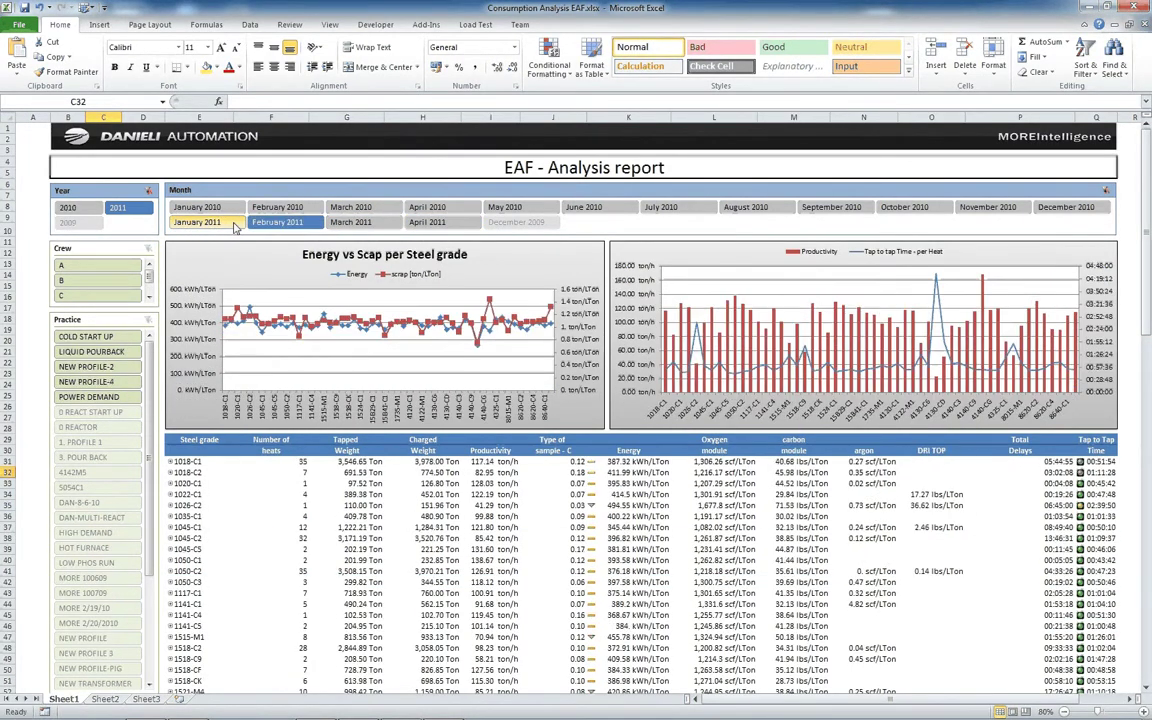
click(235, 223)
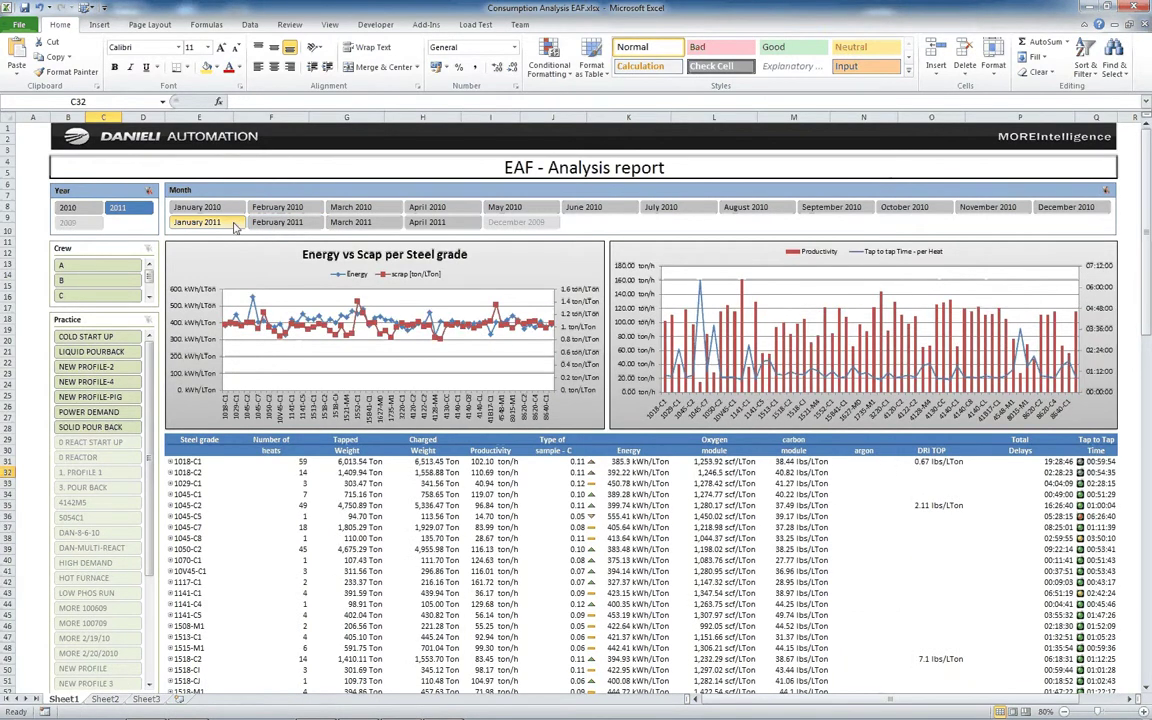
click(443, 223)
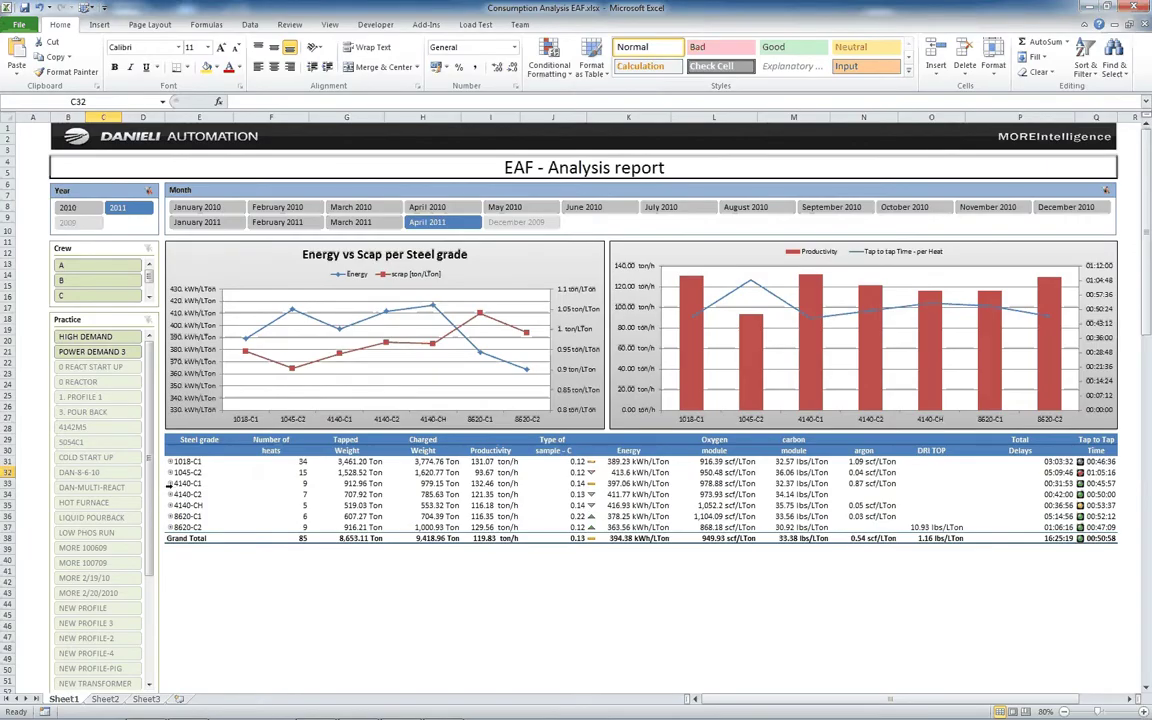
click(171, 484)
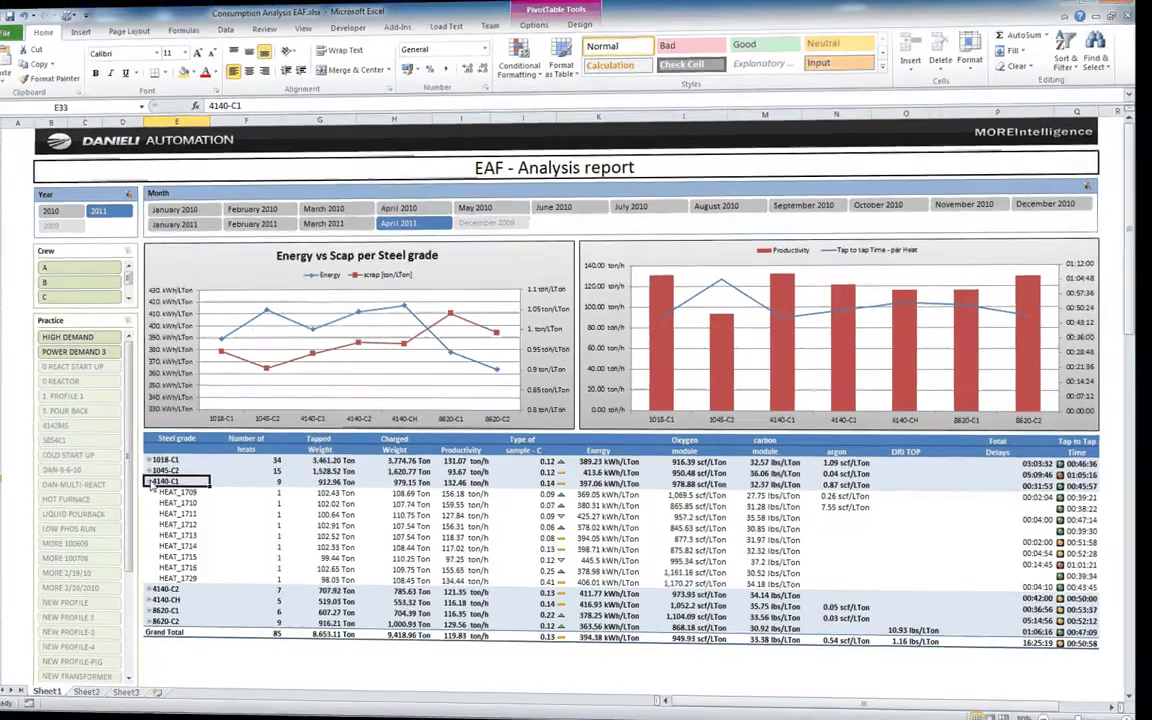